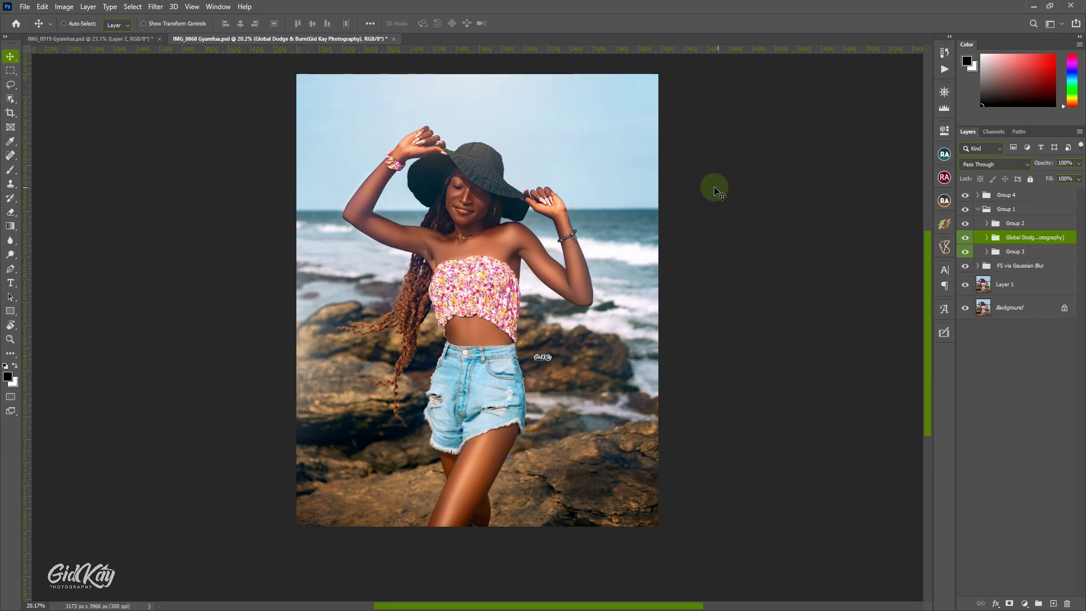
# Step: Compare the retouched photo with the original background, and check the Global Dodge & Burn group's effect in an enlarged preview
pyautogui.keyDown('alt'); pyautogui.click(964, 308); pyautogui.keyUp('alt')
pyautogui.keyDown('alt'); pyautogui.click(965, 308); pyautogui.keyUp('alt')
pyautogui.click(945, 93)
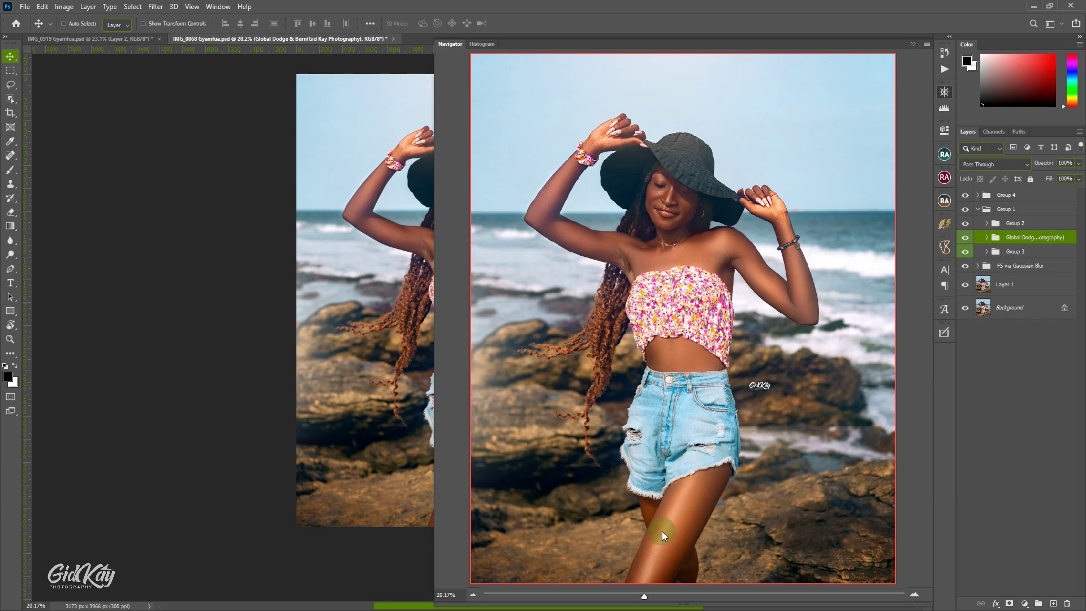
pyautogui.click(965, 238)
pyautogui.click(966, 239)
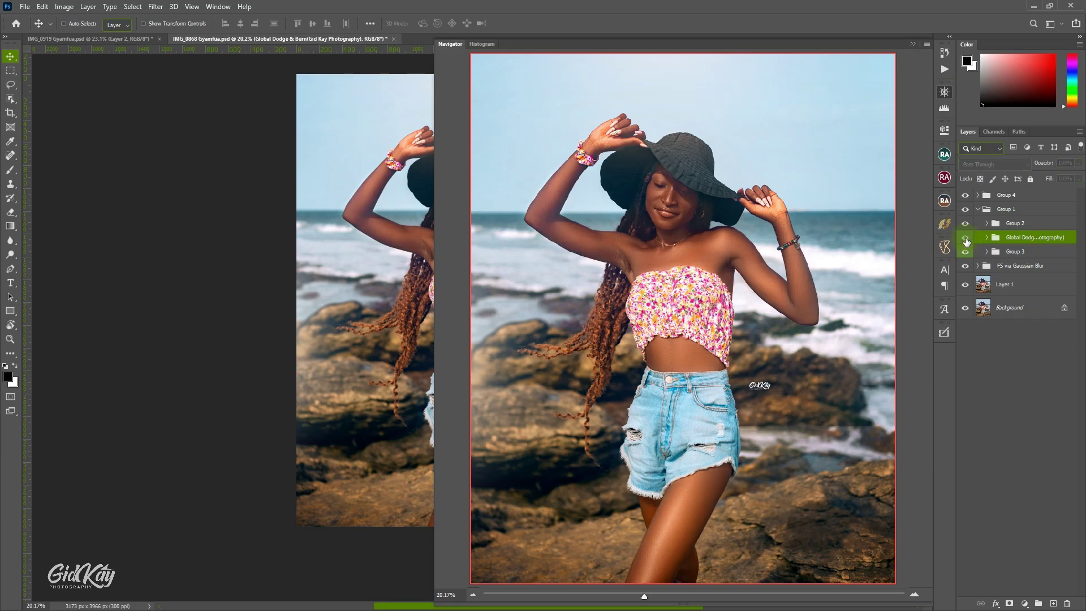
pyautogui.click(966, 238)
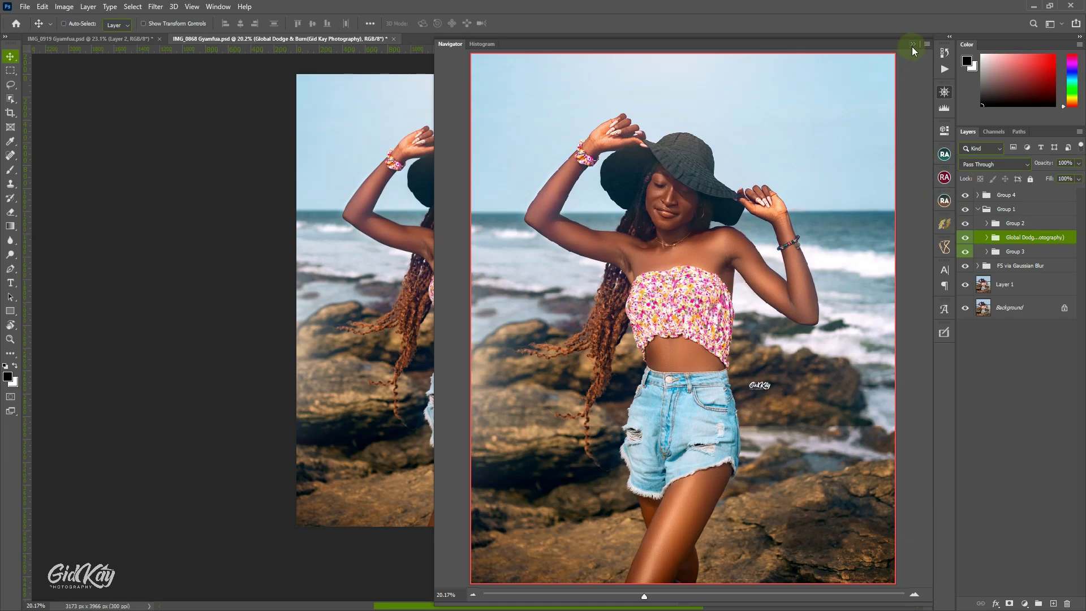
pyautogui.click(944, 70)
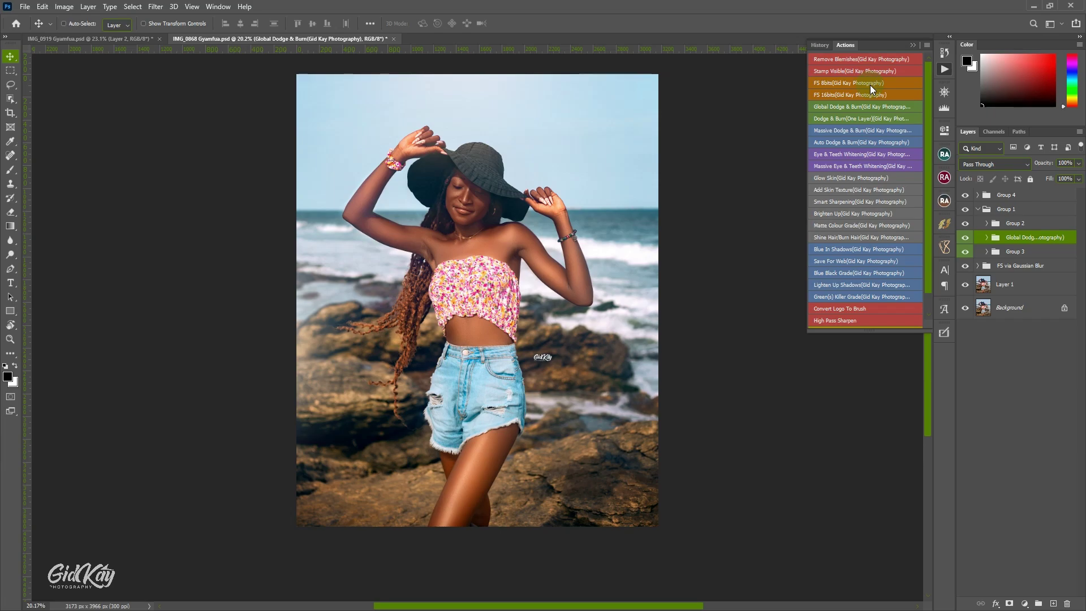
pyautogui.click(913, 45)
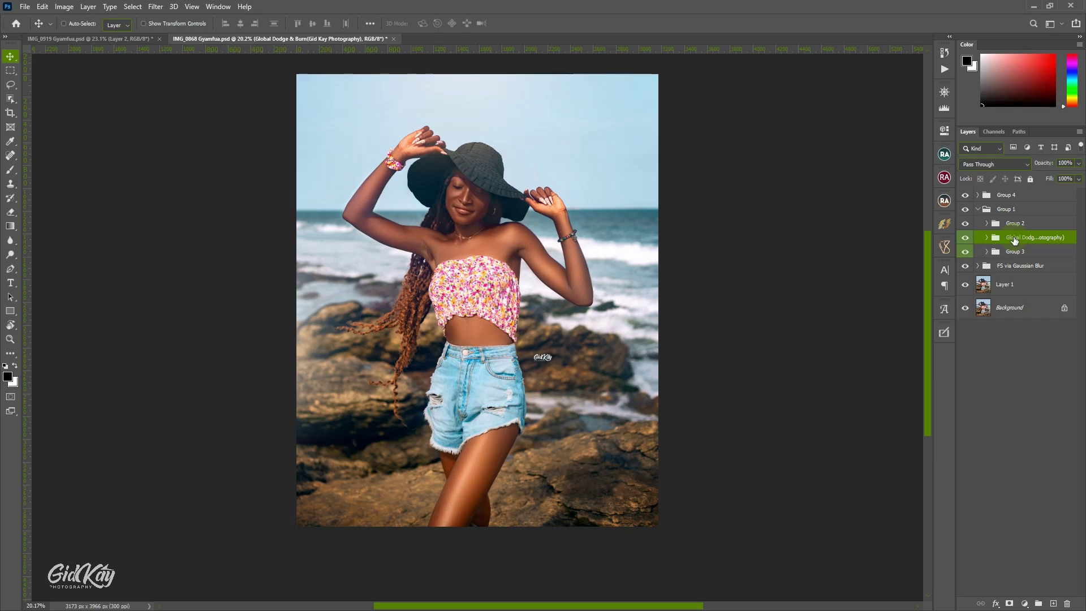
# Step: Delete the Global Dodge & Burn group from Group 1, and hide Group 4 and Group 2
pyautogui.press('Delete')
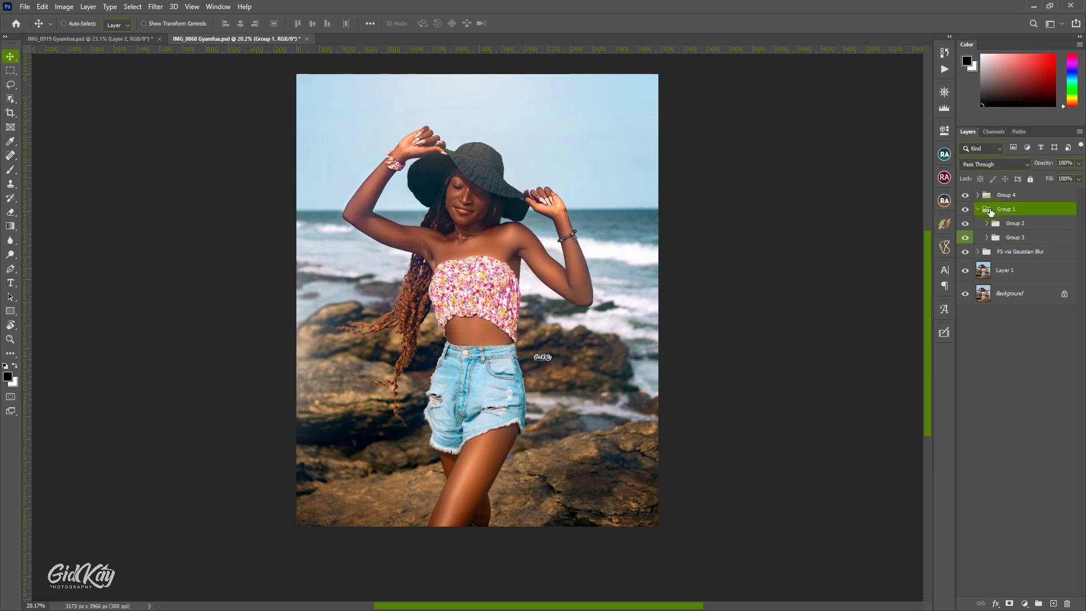
pyautogui.click(1007, 238)
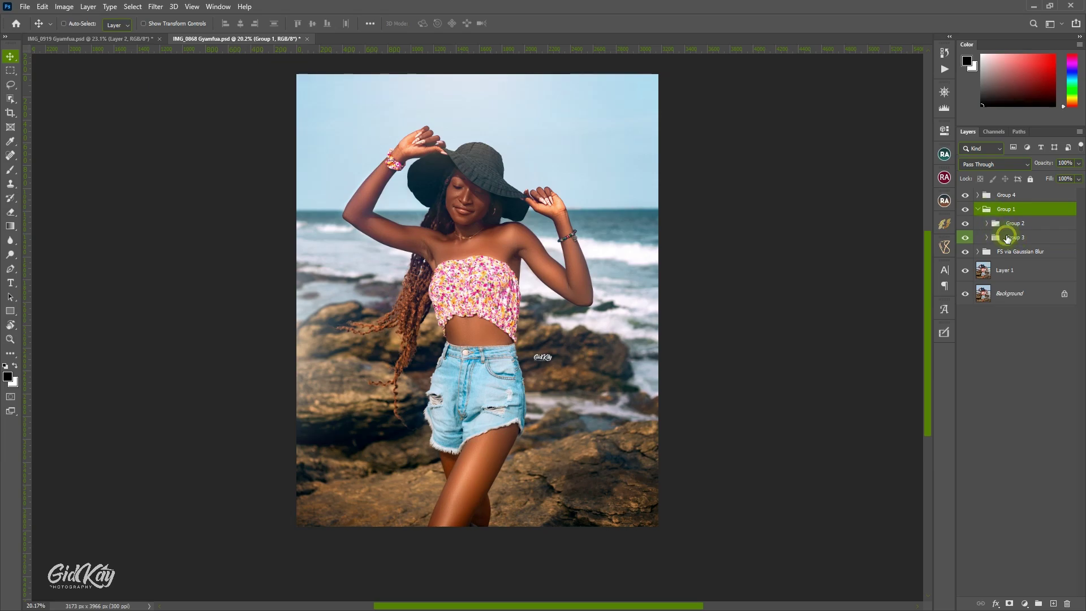
pyautogui.click(965, 196)
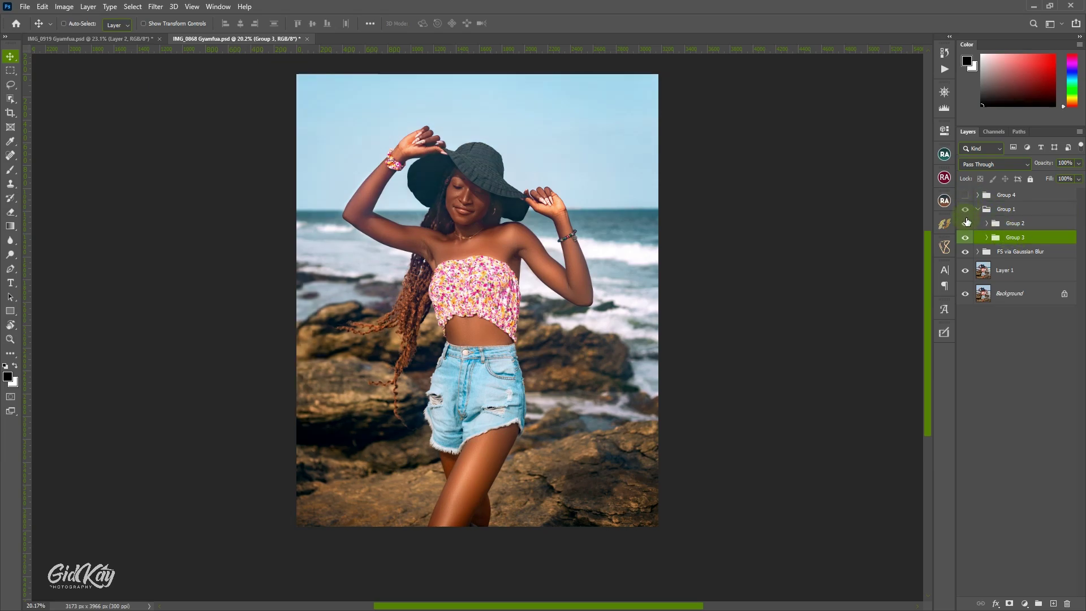
pyautogui.click(966, 221)
pyautogui.click(967, 223)
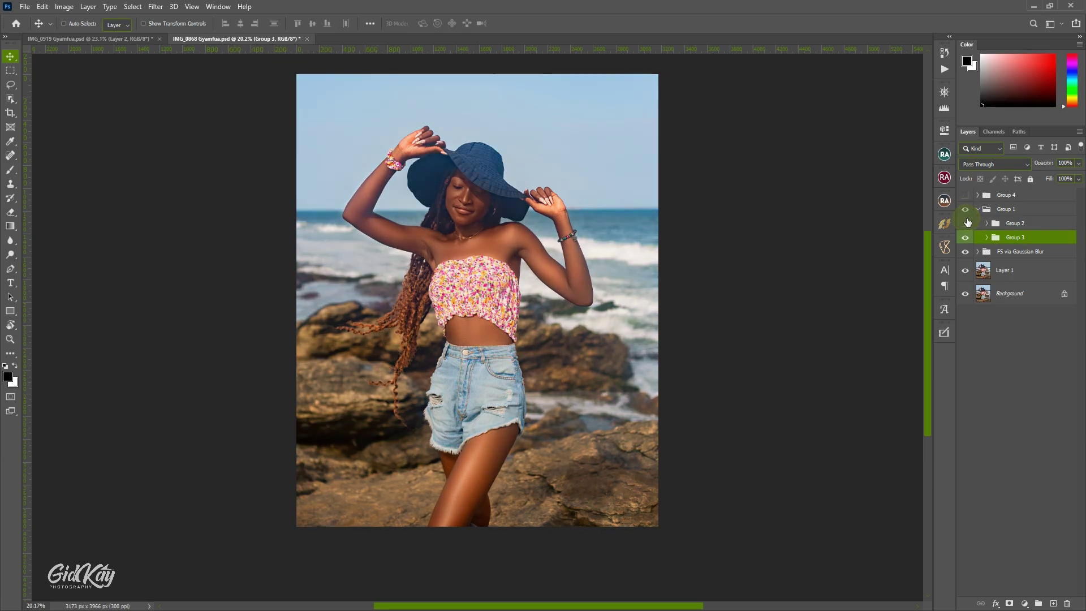
pyautogui.click(945, 69)
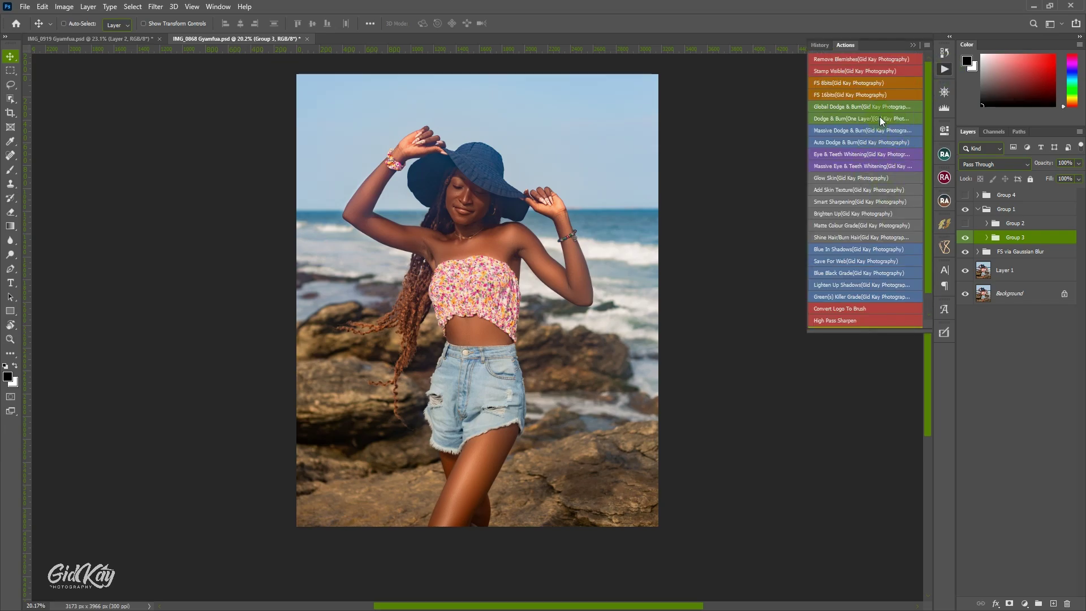
pyautogui.scroll(-2, 886, 124)
pyautogui.scroll(2, 885, 128)
pyautogui.click(913, 45)
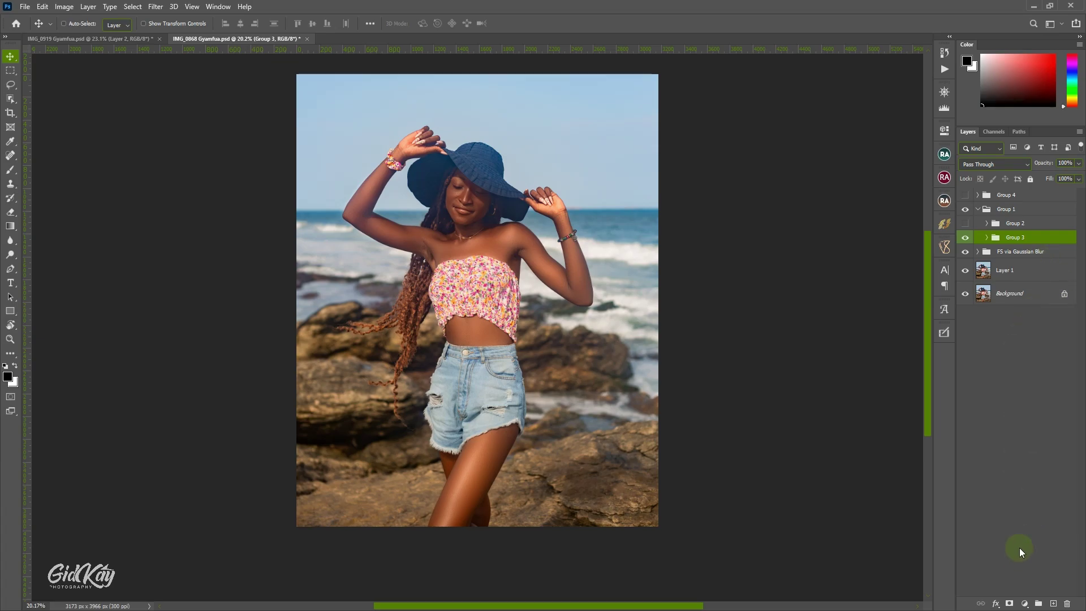
# Step: Add a Curves adjustment layer above Group 3 and duplicate it
pyautogui.click(1025, 603)
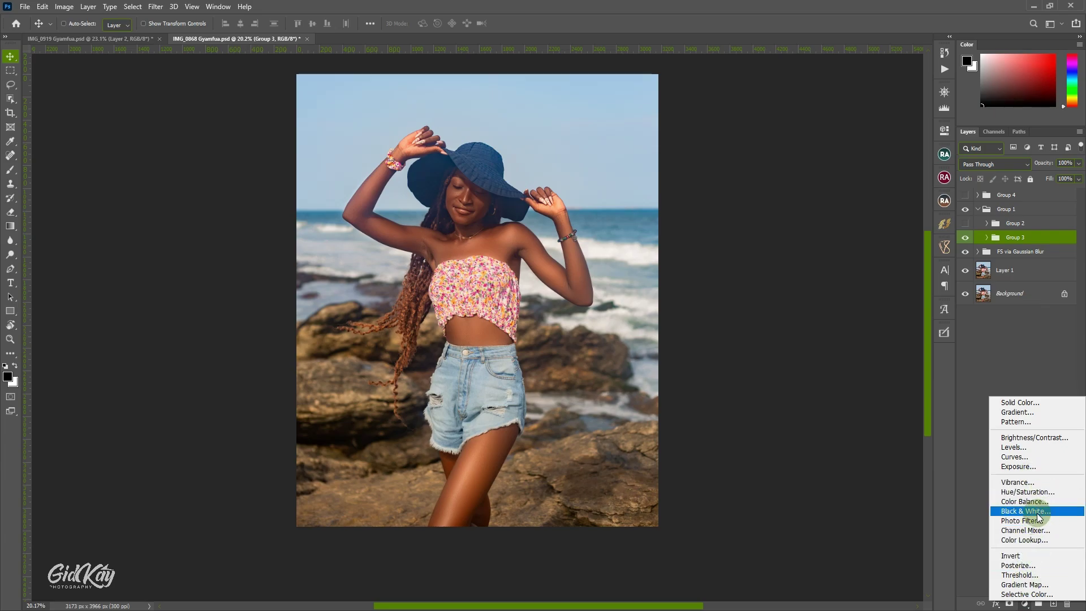
pyautogui.click(1030, 454)
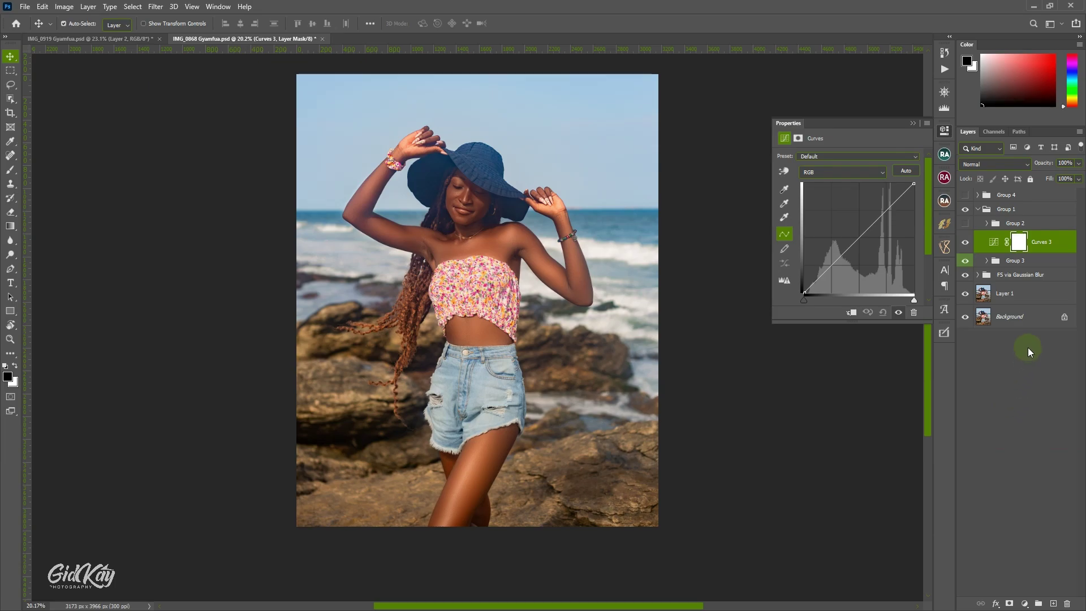
pyautogui.hotkey('ctrl', 'j')
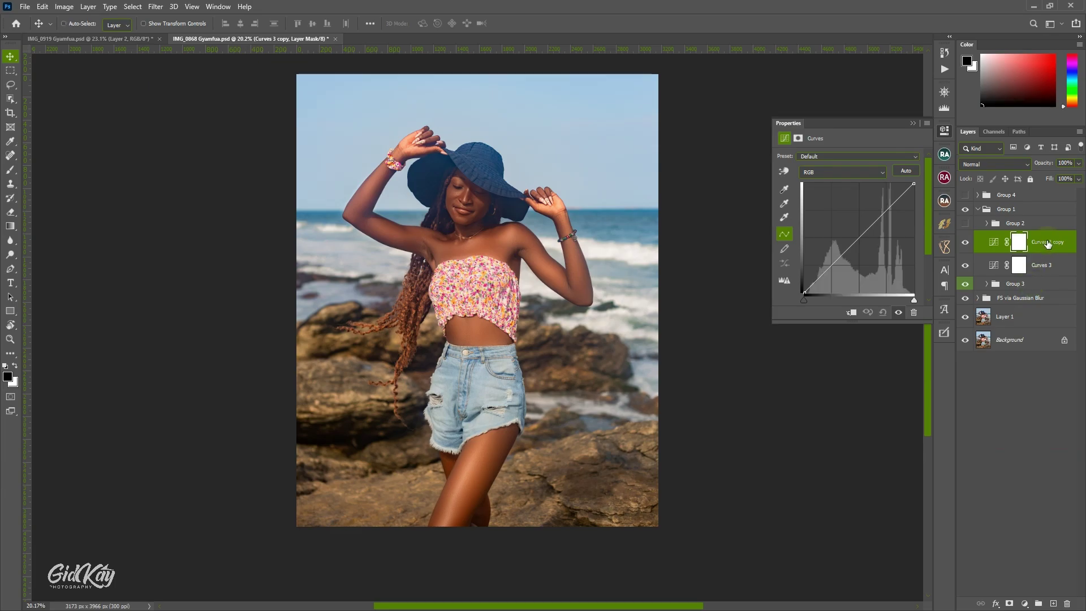
# Step: Rename the duplicated Curves layer as Dodge and the original Curves layer as Burn
pyautogui.doubleClick(1048, 242)
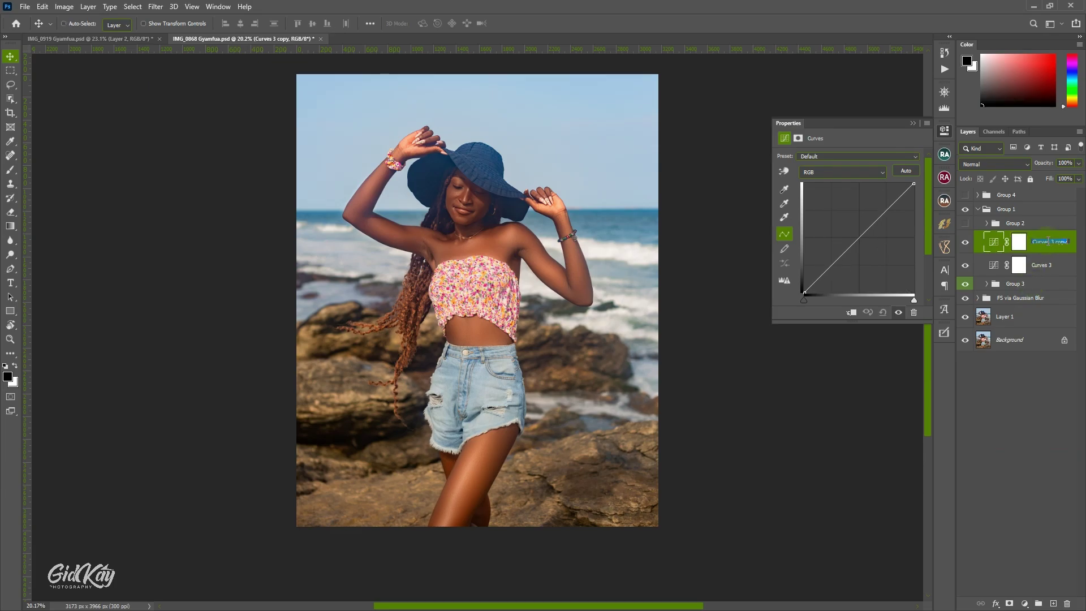
pyautogui.write('N')
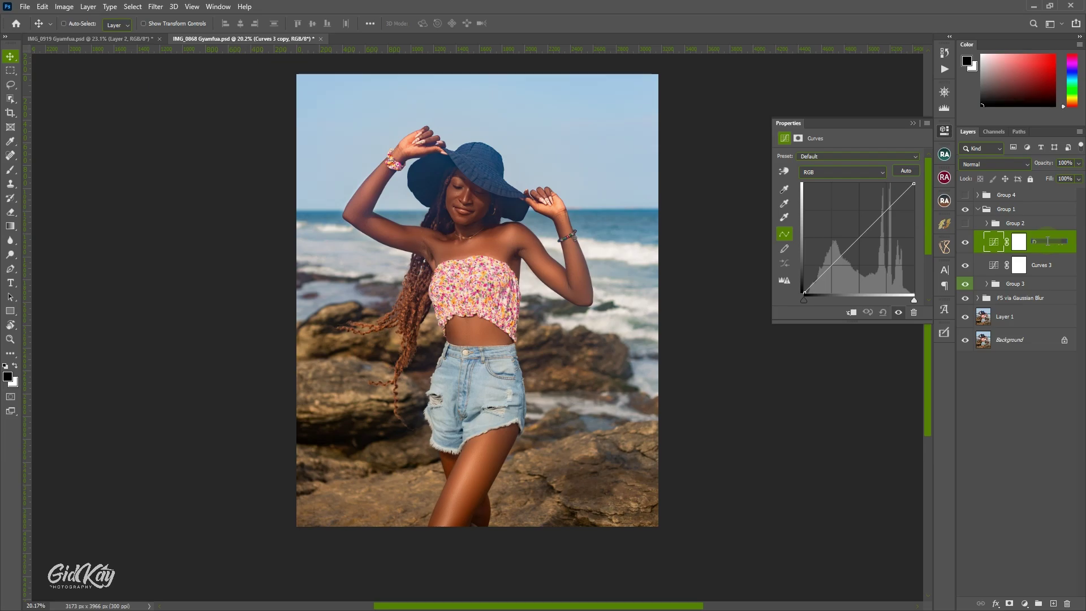
pyautogui.write('odge')
pyautogui.press('Return')
pyautogui.doubleClick(1049, 266)
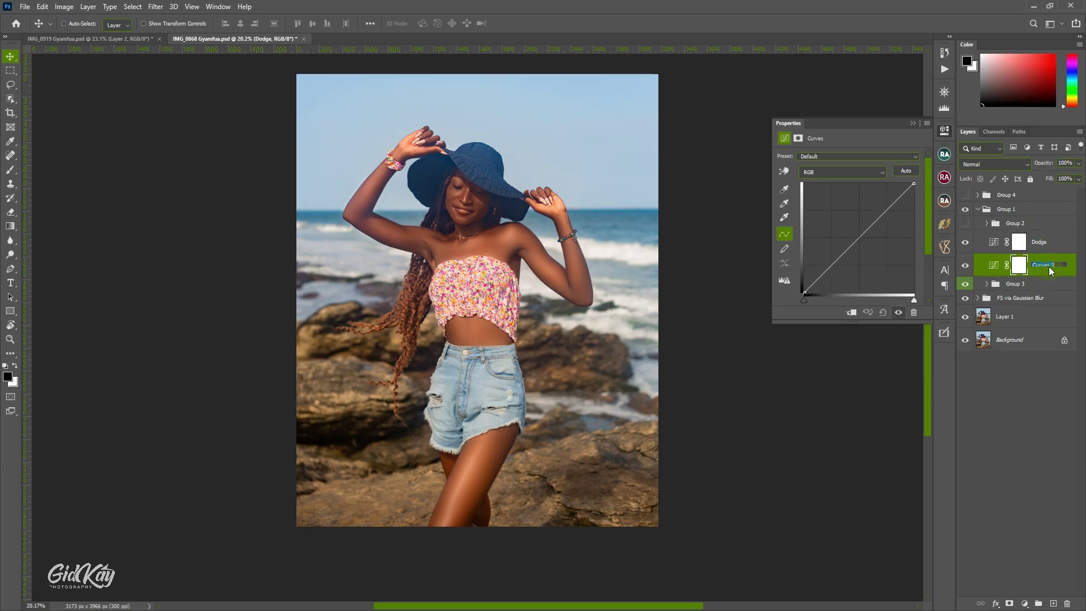
pyautogui.write('F')
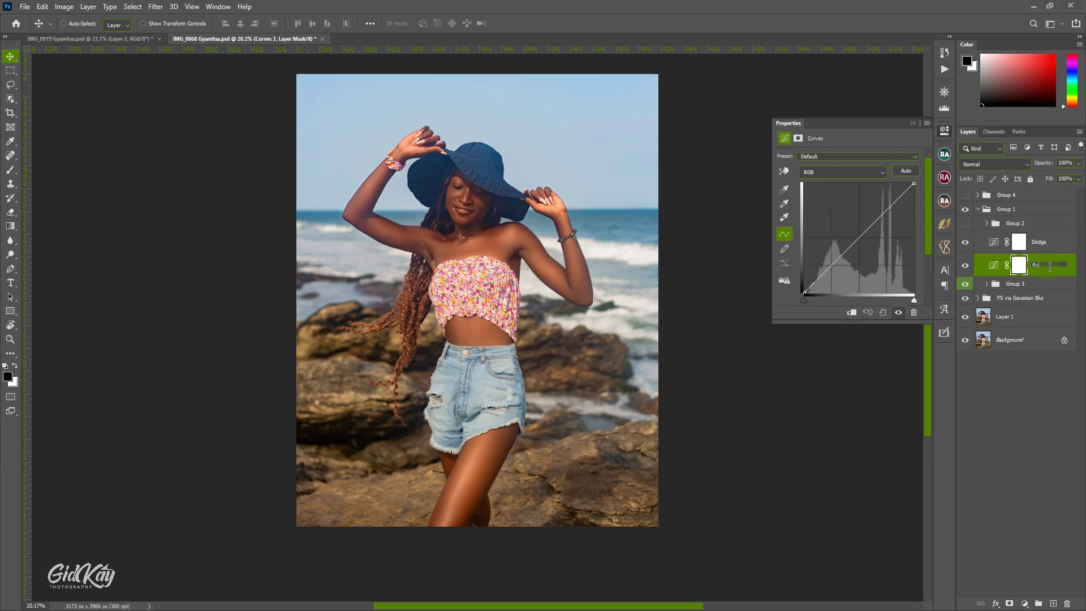
pyautogui.write('urn')
pyautogui.press('Return')
# Step: Hide the Burn layer and raise the midpoint of the Dodge layer's RGB curve slightly to brighten the image
pyautogui.click(966, 266)
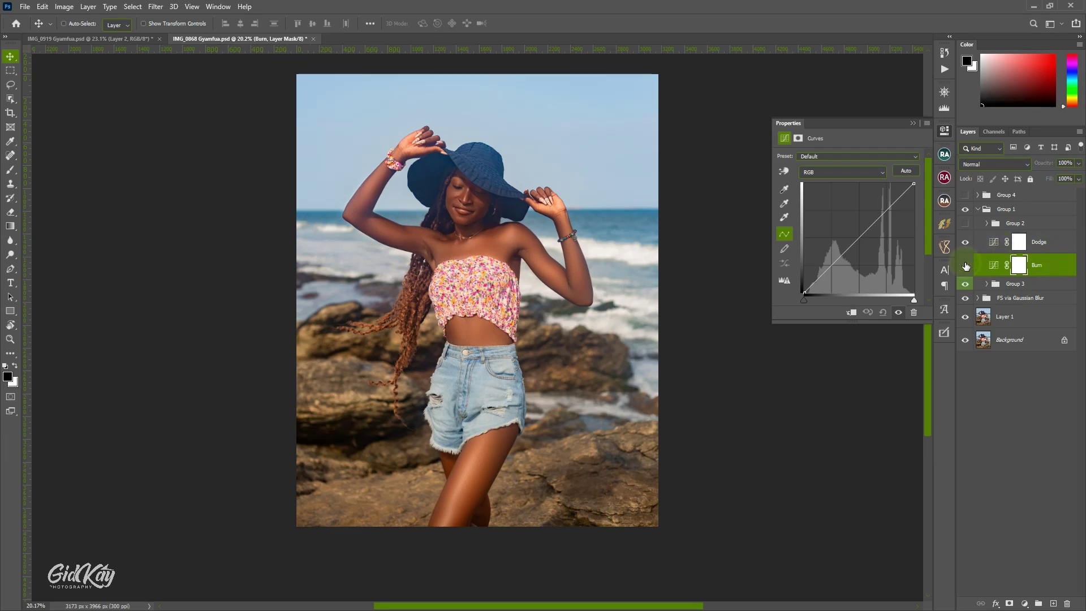
pyautogui.click(1035, 241)
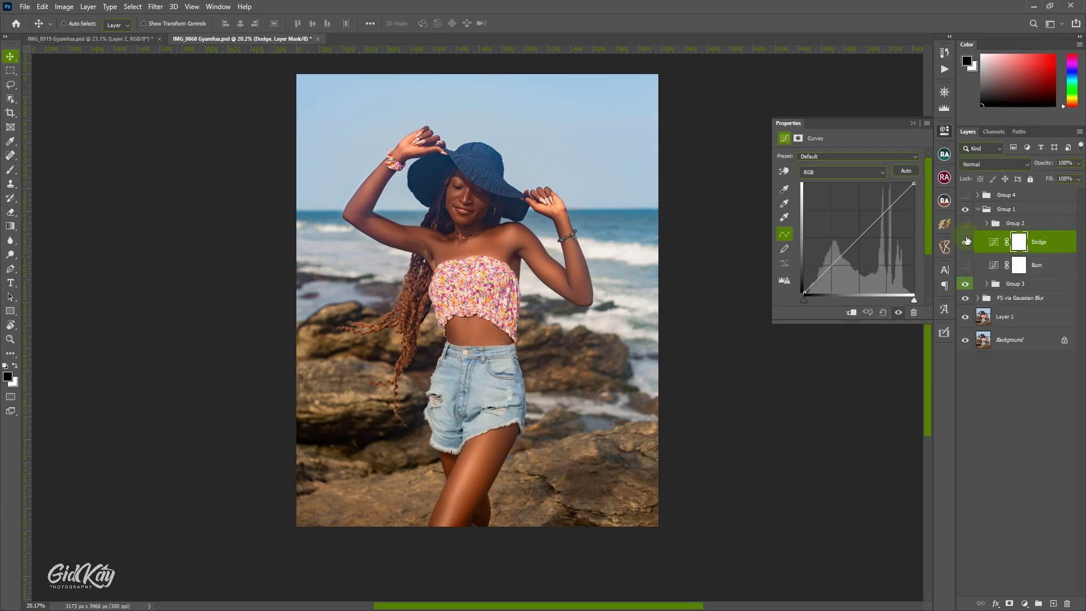
pyautogui.click(860, 238)
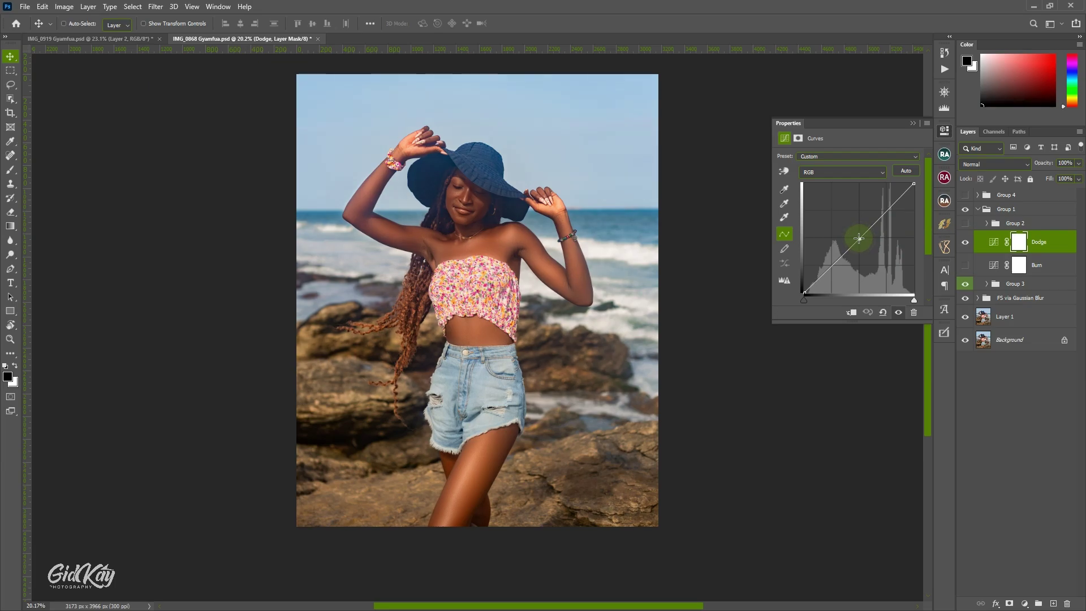
pyautogui.moveTo(858, 236)
pyautogui.mouseDown()
pyautogui.moveTo(849, 218)
pyautogui.moveTo(854, 229)
pyautogui.mouseUp()
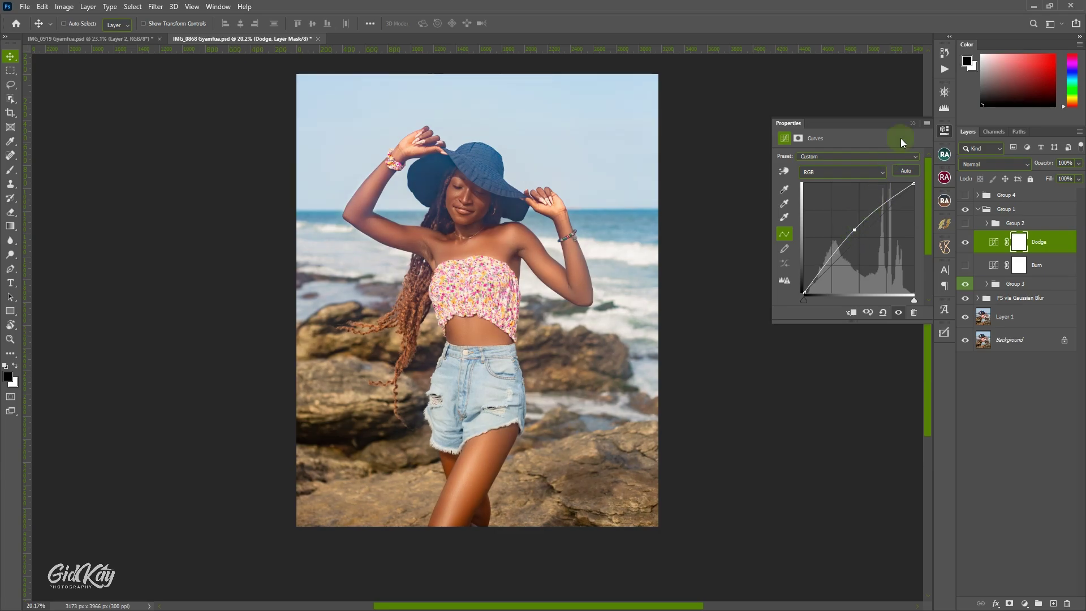
pyautogui.click(911, 122)
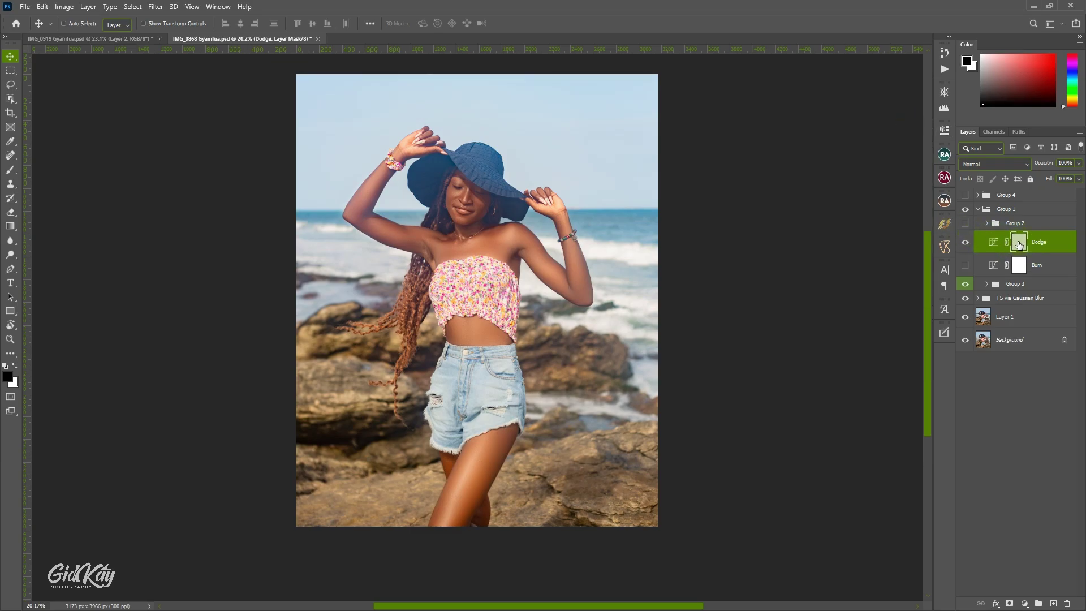
# Step: Compare the image with and without the Dodge adjustment, and invert the Dodge layer's mask to black
pyautogui.click(966, 244)
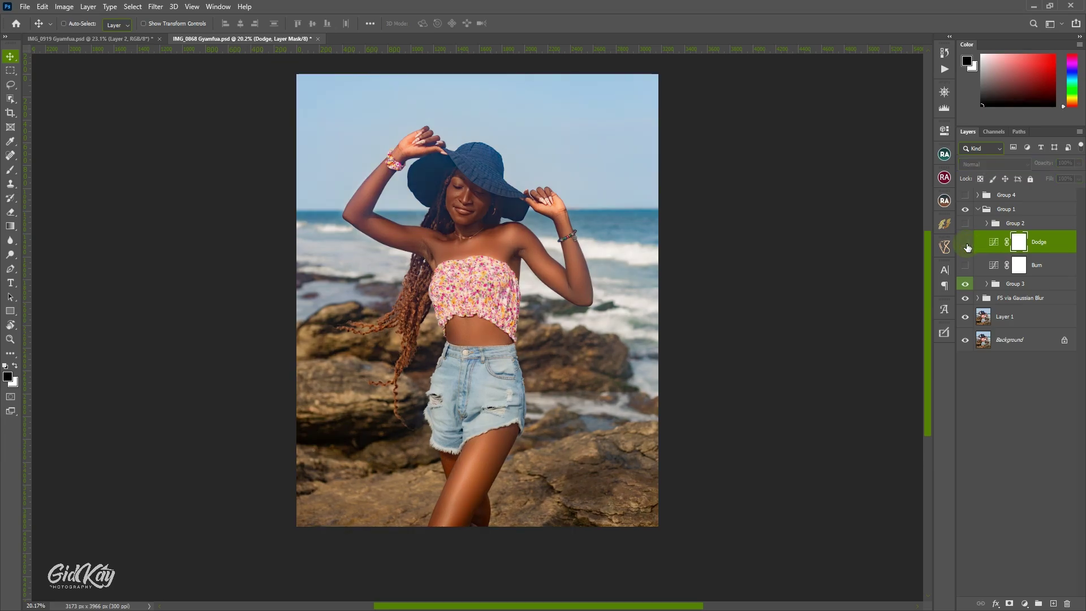
pyautogui.click(966, 244)
pyautogui.click(966, 244)
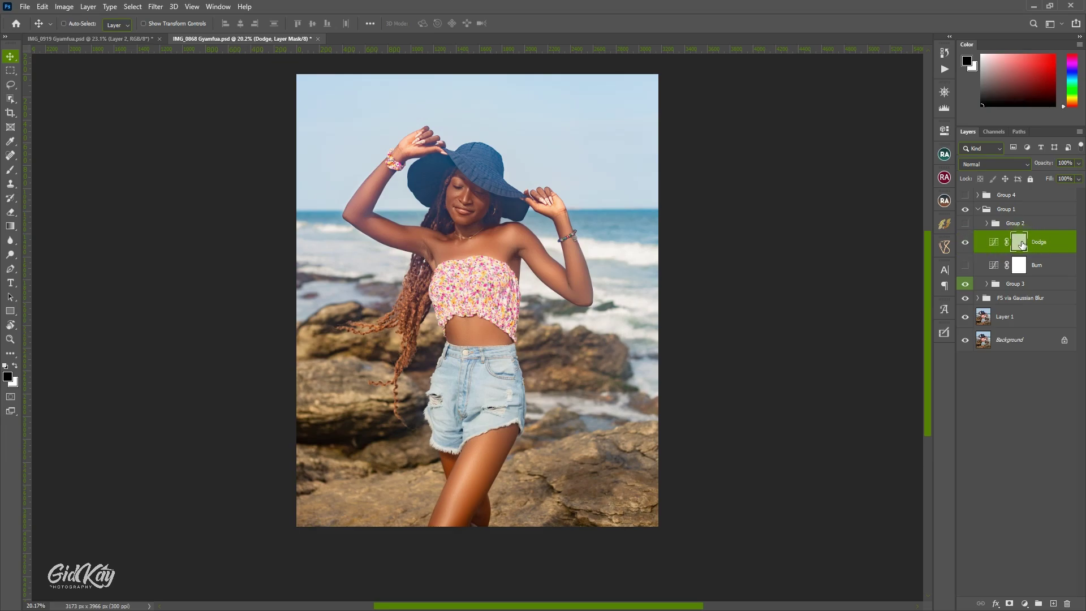
pyautogui.keyDown('ctrl'); pyautogui.click(1022, 244); pyautogui.keyUp('ctrl')
pyautogui.hotkey('ctrl', 'i')
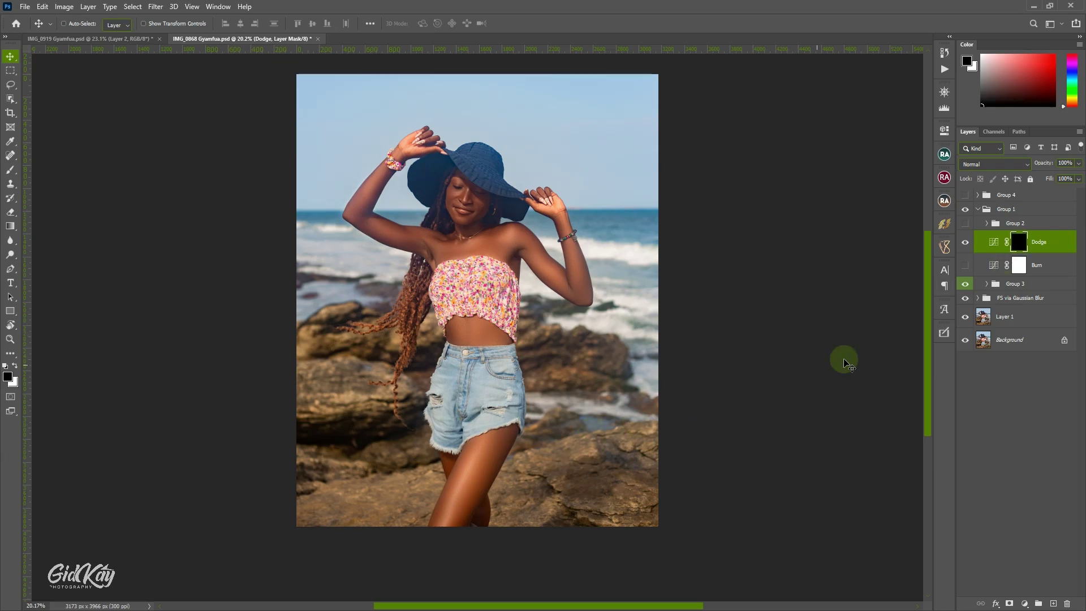
# Step: Show the Burn layer and lower the midpoint of its RGB curve slightly to darken the image
pyautogui.click(965, 265)
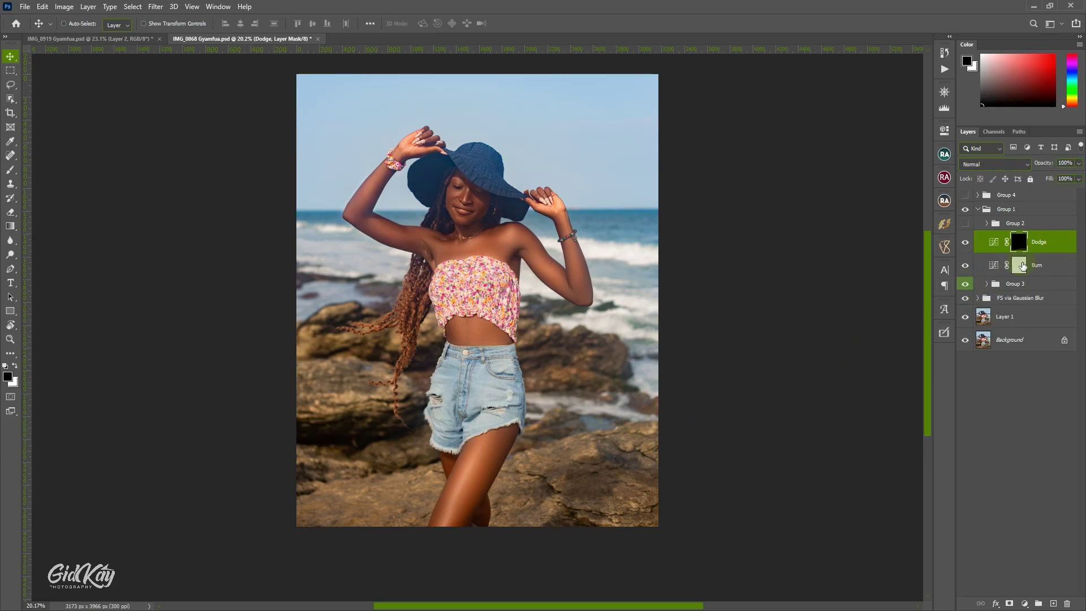
pyautogui.click(1023, 266)
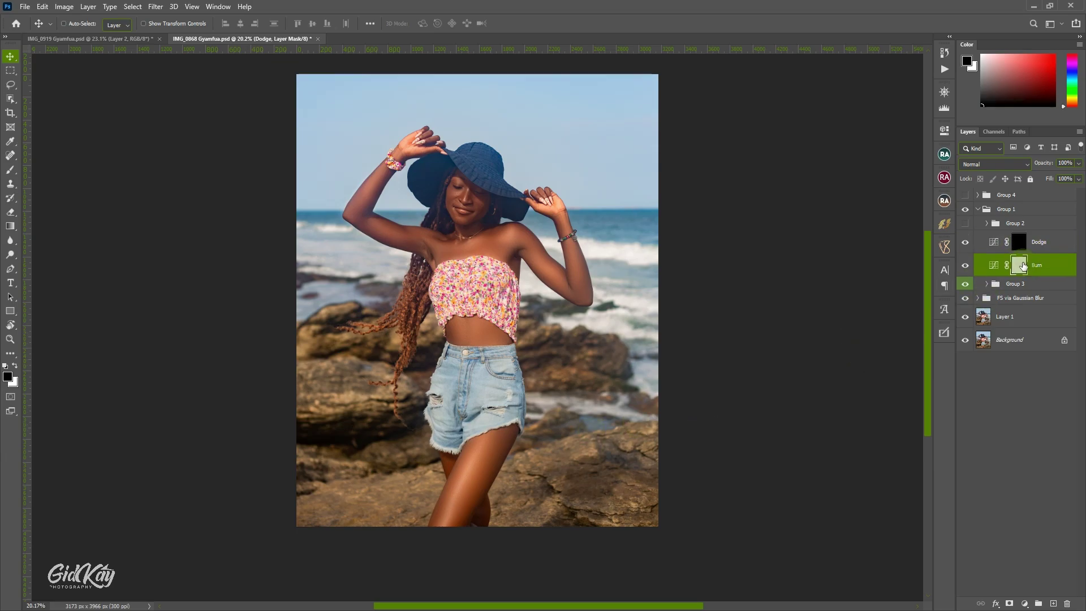
pyautogui.doubleClick(994, 265)
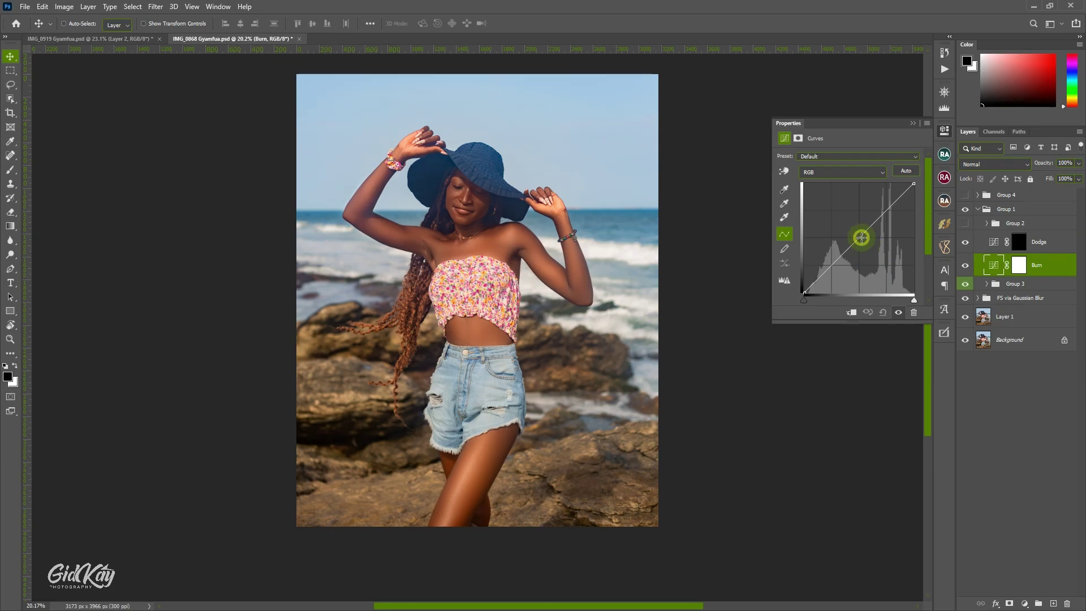
pyautogui.moveTo(861, 236); pyautogui.dragTo(865, 244)
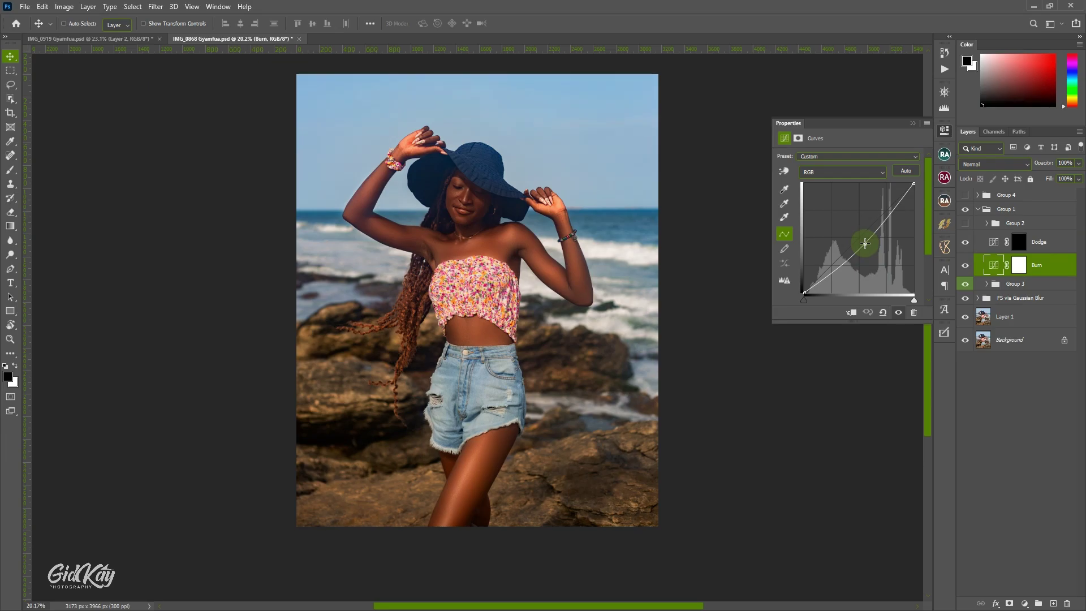
pyautogui.click(912, 122)
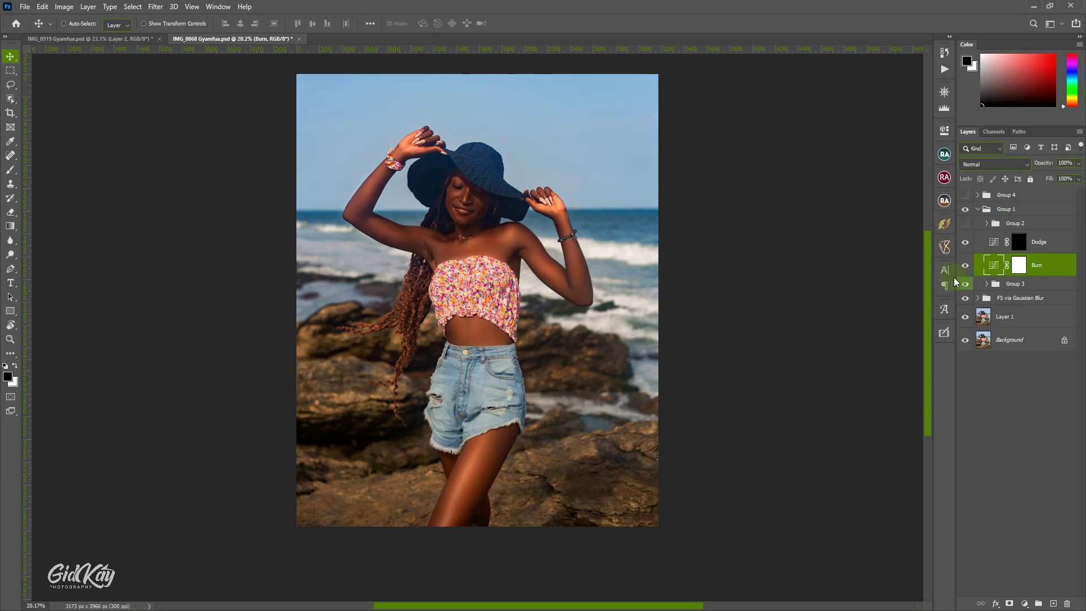
# Step: Compare the image with and without the Burn adjustment, and invert the Burn layer's mask to black
pyautogui.click(965, 265)
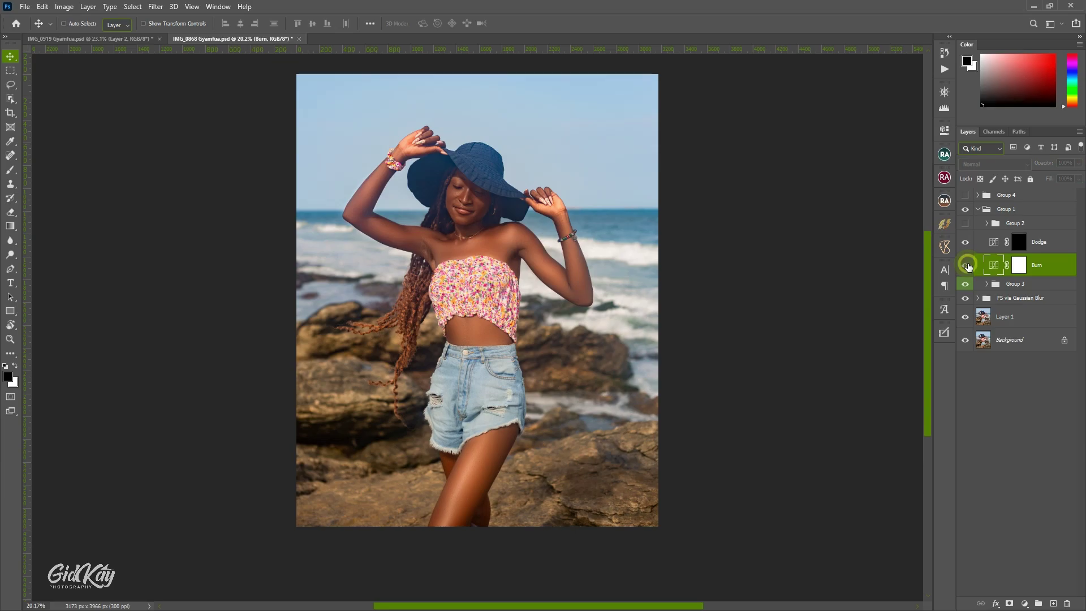
pyautogui.click(967, 266)
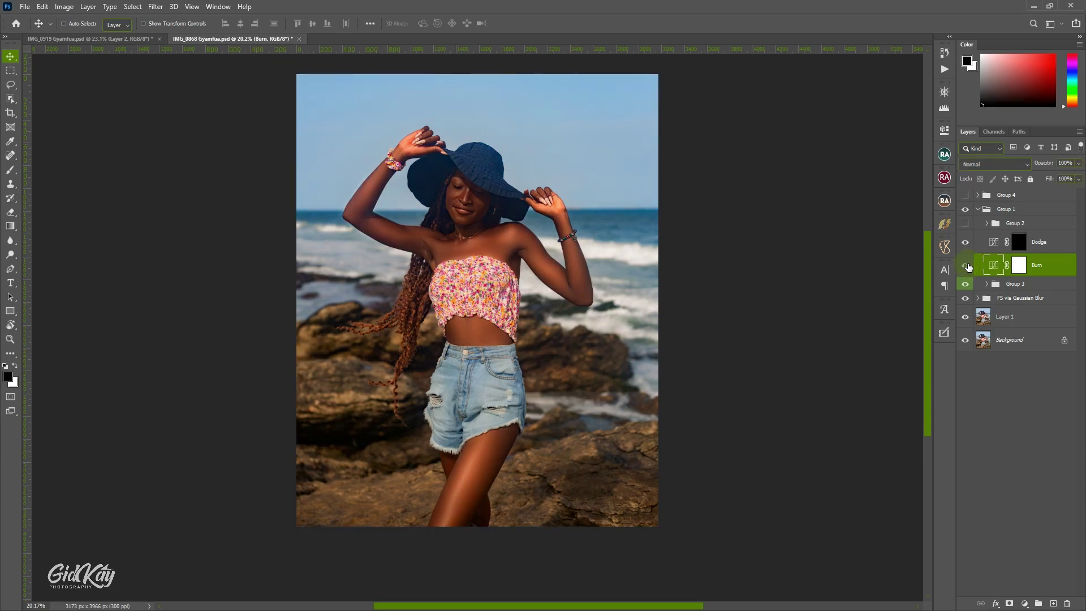
pyautogui.click(1038, 260)
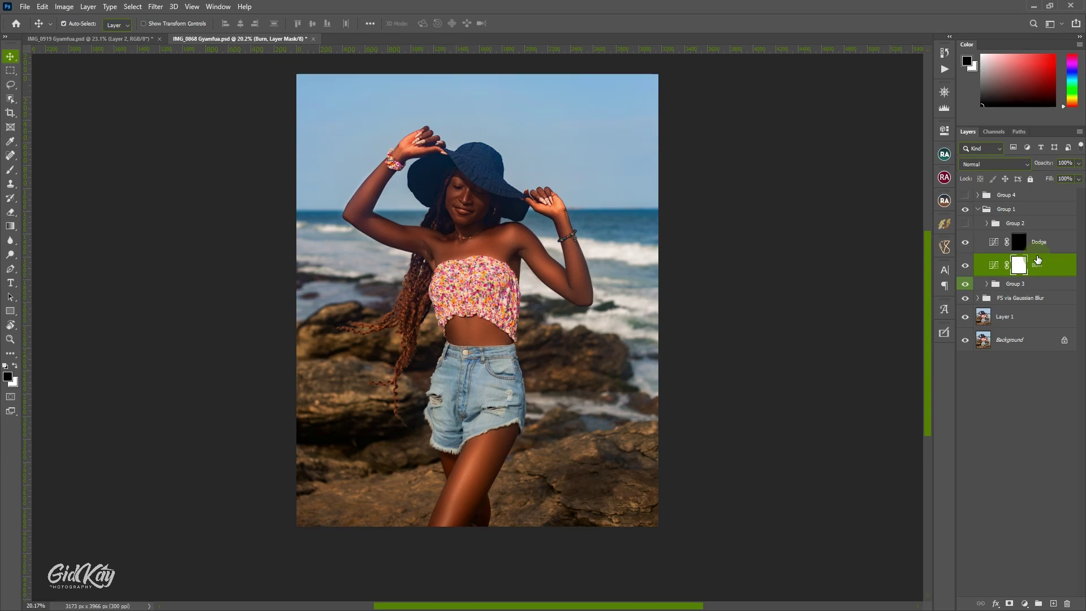
pyautogui.hotkey('ctrl', 'i')
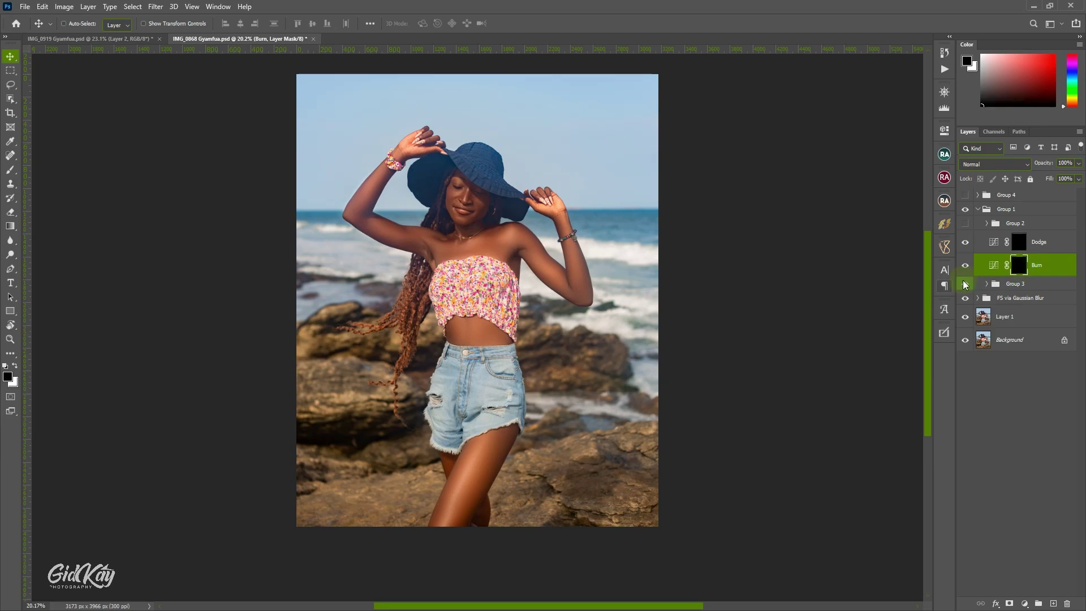
# Step: Add a Black & White adjustment layer above the Dodge layer, with Reds at -6 and Yellows at 27
pyautogui.click(1020, 247)
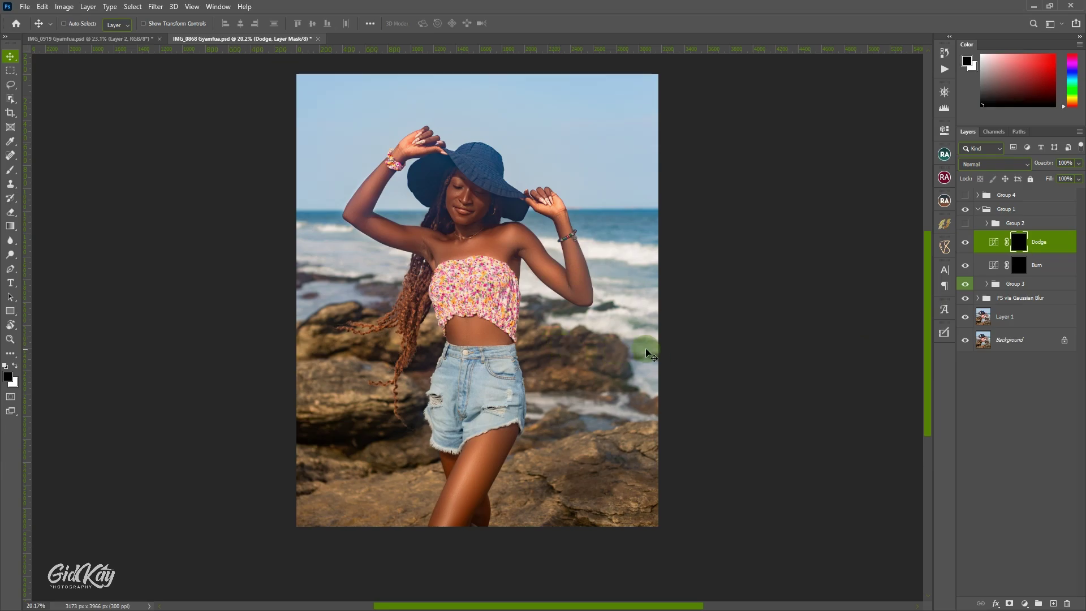
pyautogui.click(1030, 604)
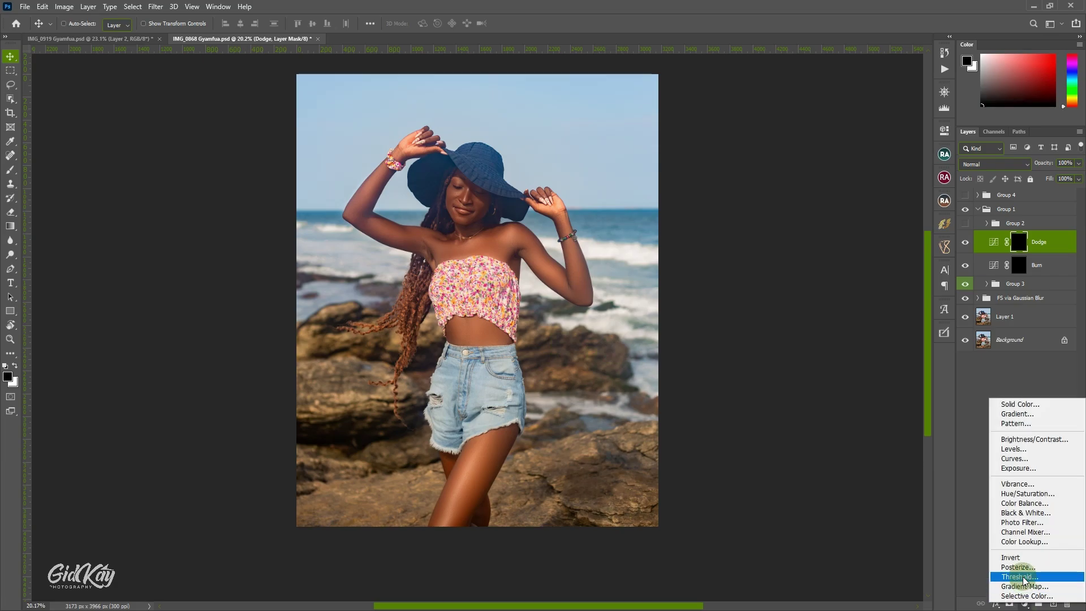
pyautogui.click(1036, 513)
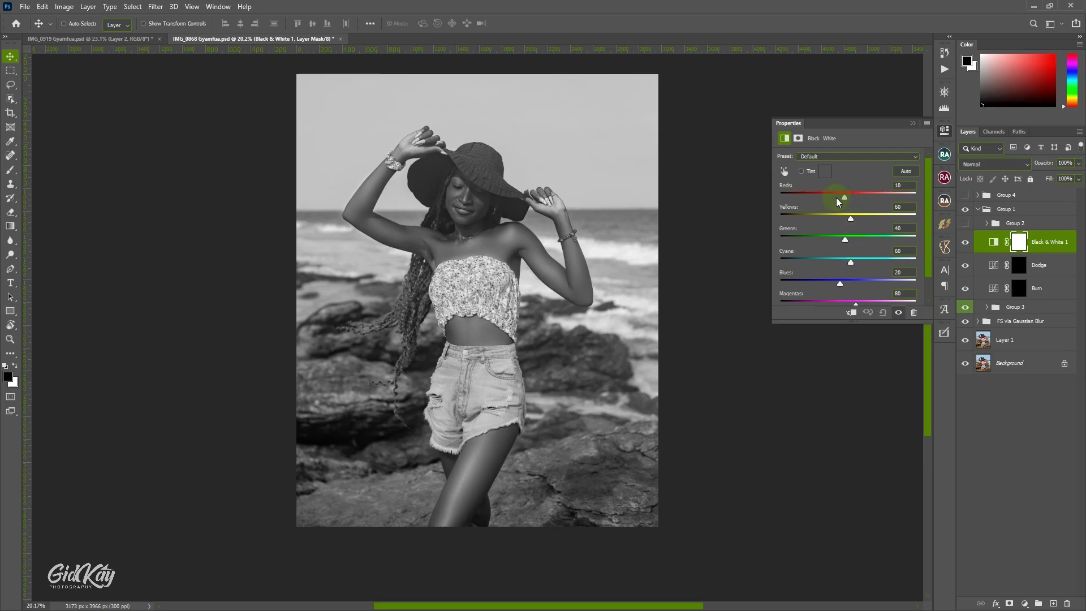
pyautogui.moveTo(836, 198); pyautogui.dragTo(834, 202)
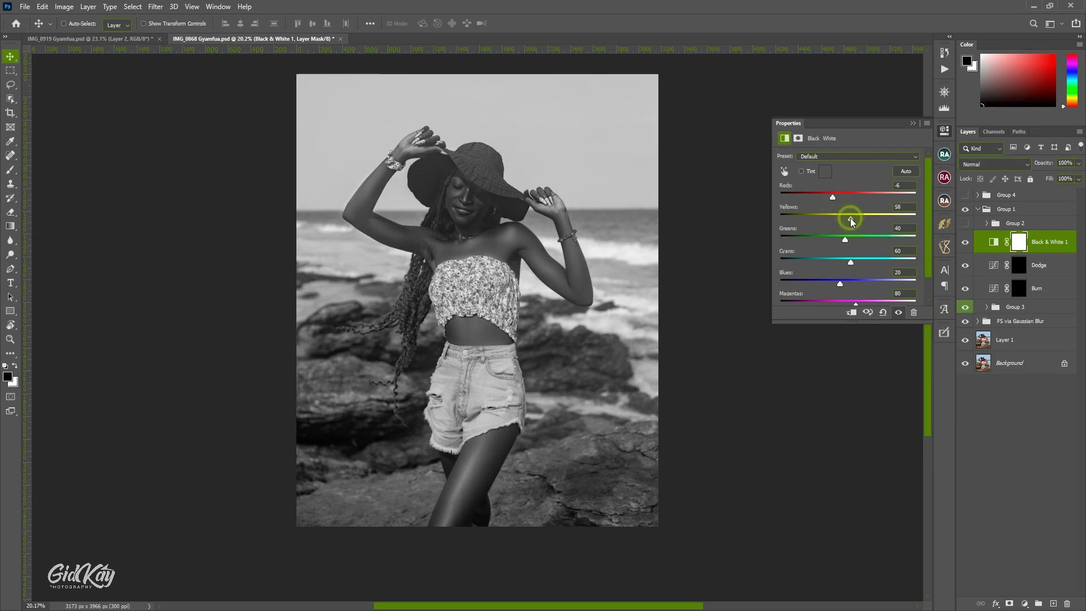
pyautogui.moveTo(852, 220); pyautogui.dragTo(845, 222)
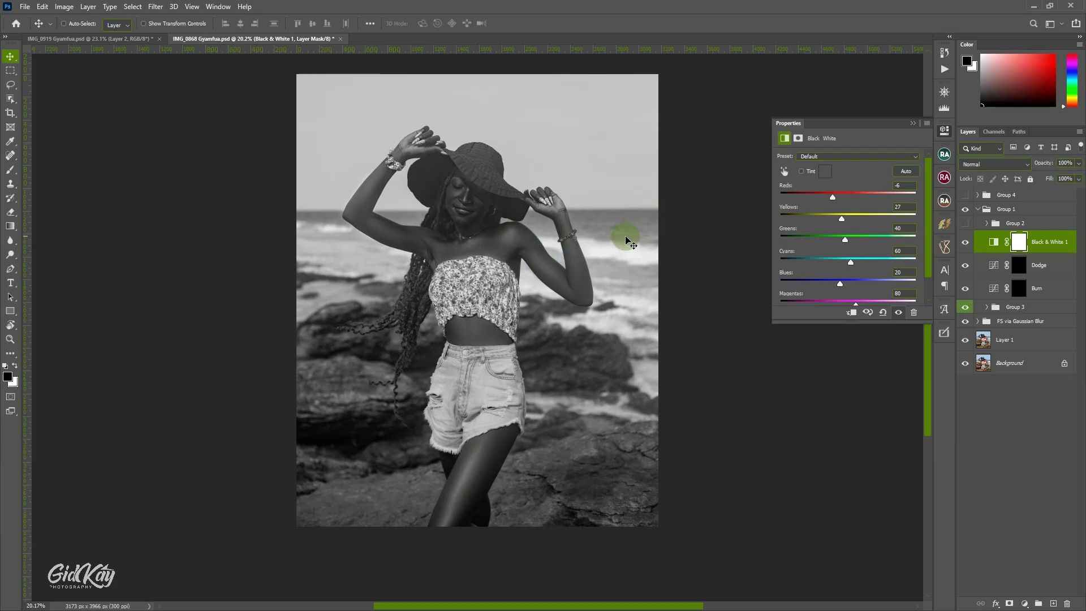
pyautogui.click(913, 123)
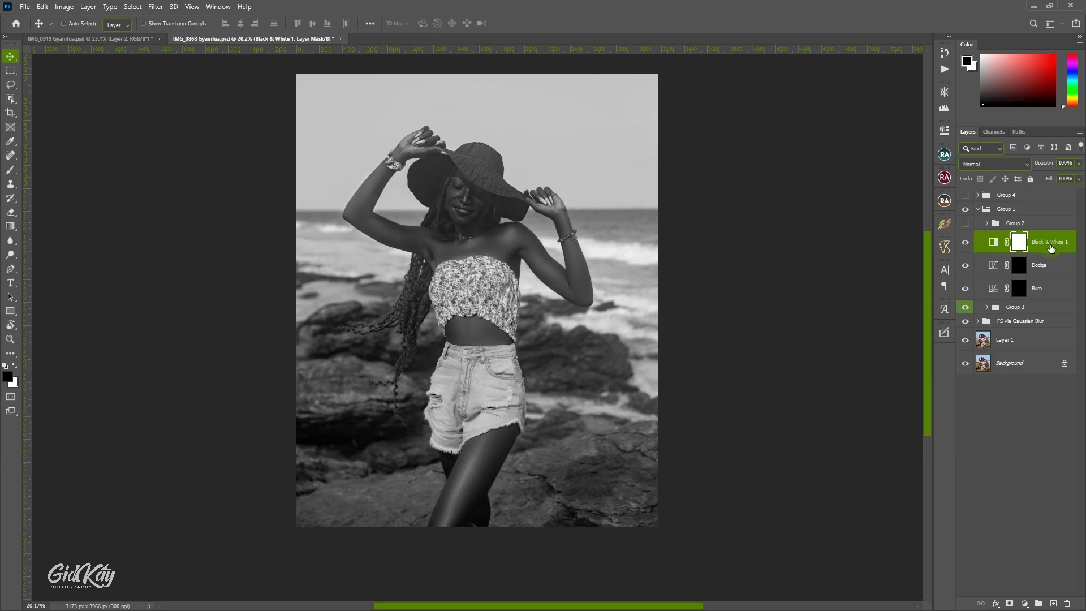
# Step: Group the Black & White, Dodge and Burn layers and name the group D AND B
pyautogui.keyDown('shift'); pyautogui.click(1046, 291); pyautogui.keyUp('shift')
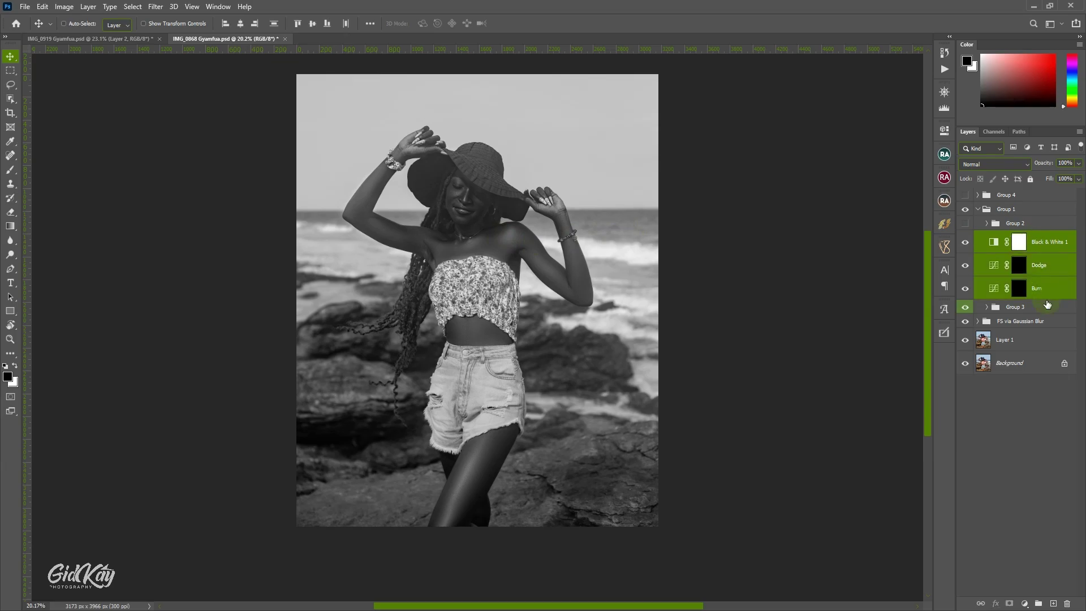
pyautogui.click(1039, 603)
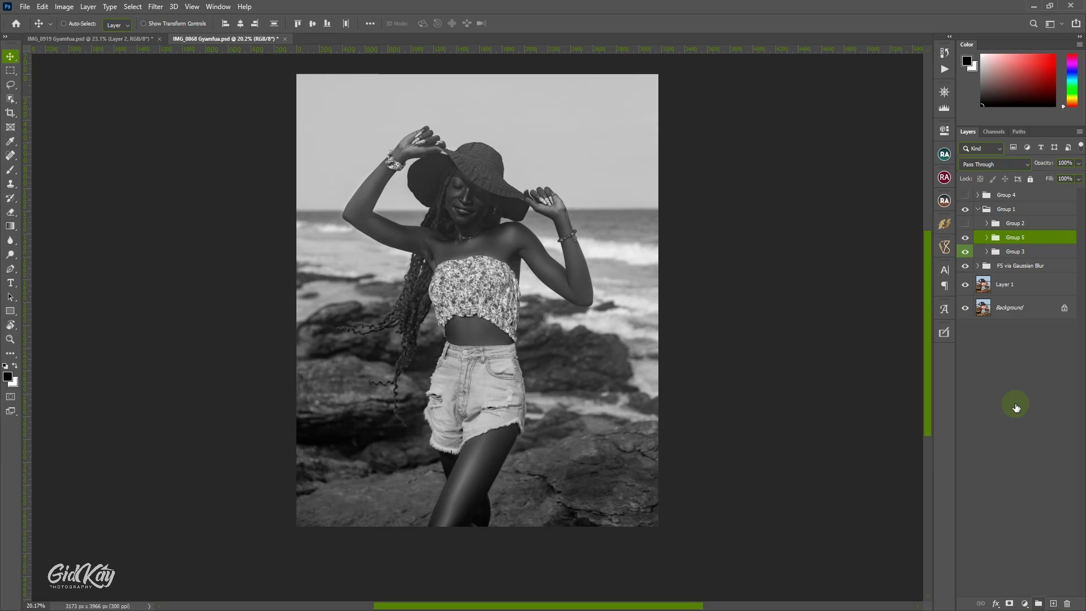
pyautogui.doubleClick(1018, 238)
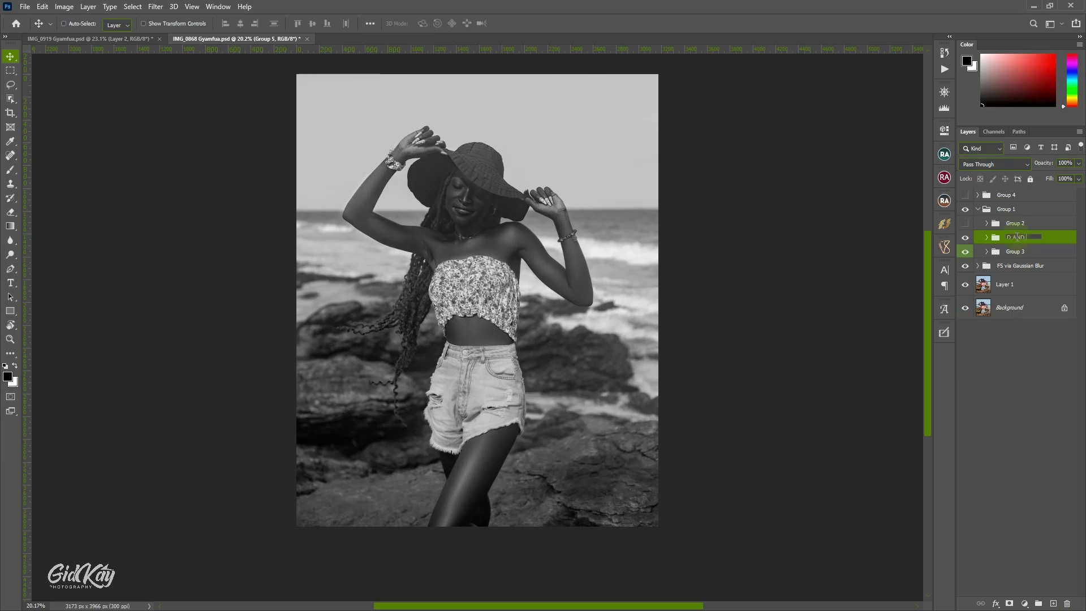
pyautogui.write('D AND B')
pyautogui.press('Return')
# Step: Target the Dodge layer in the D AND B group and set up a Soft Round brush with 2% flow
pyautogui.click(987, 238)
pyautogui.click(1036, 279)
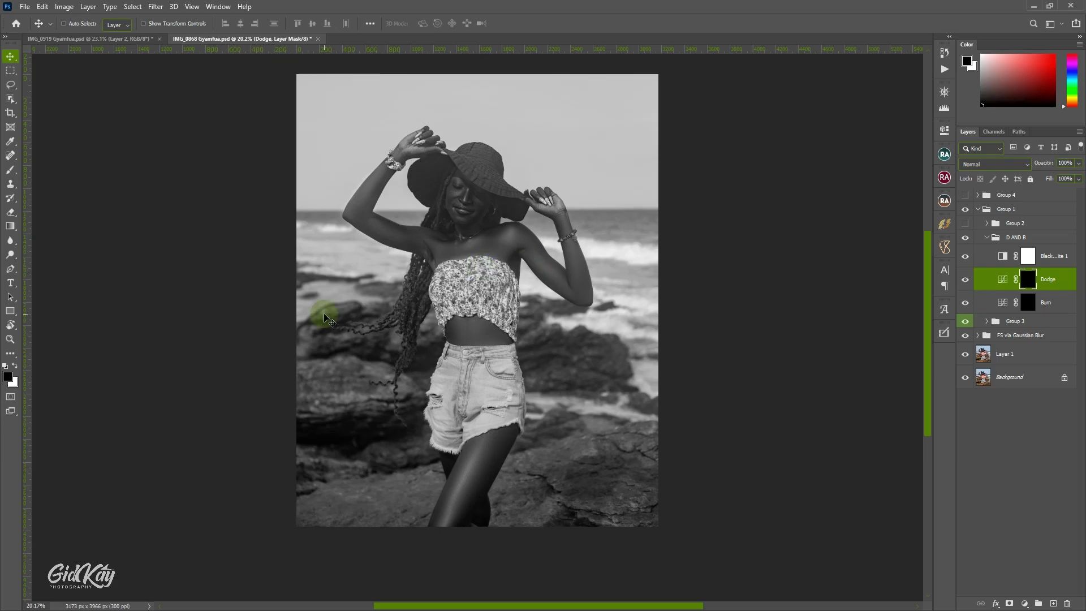
pyautogui.click(11, 168)
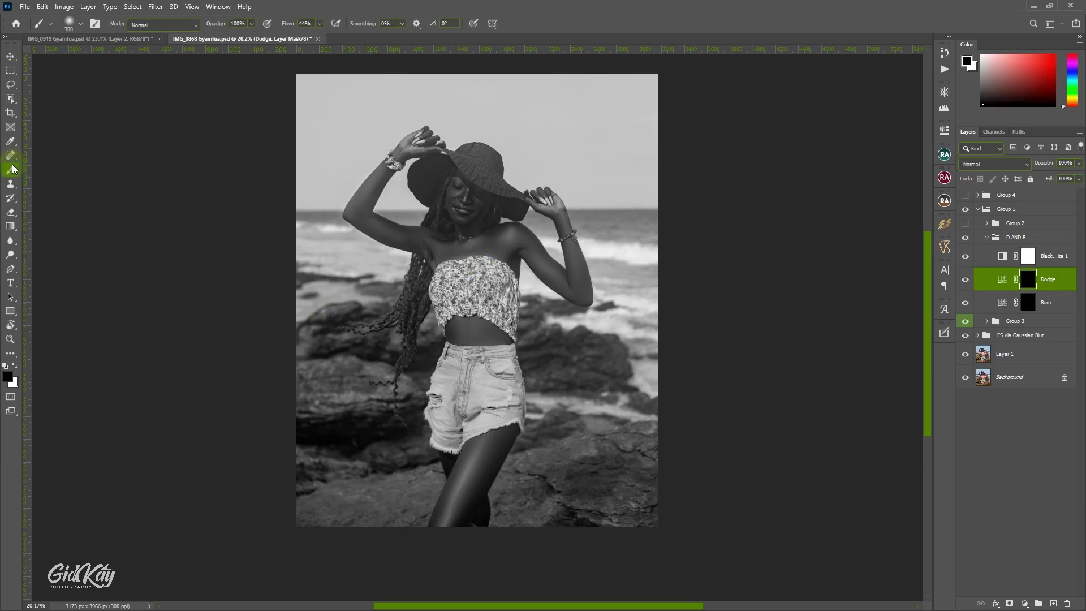
pyautogui.rightClick(418, 210)
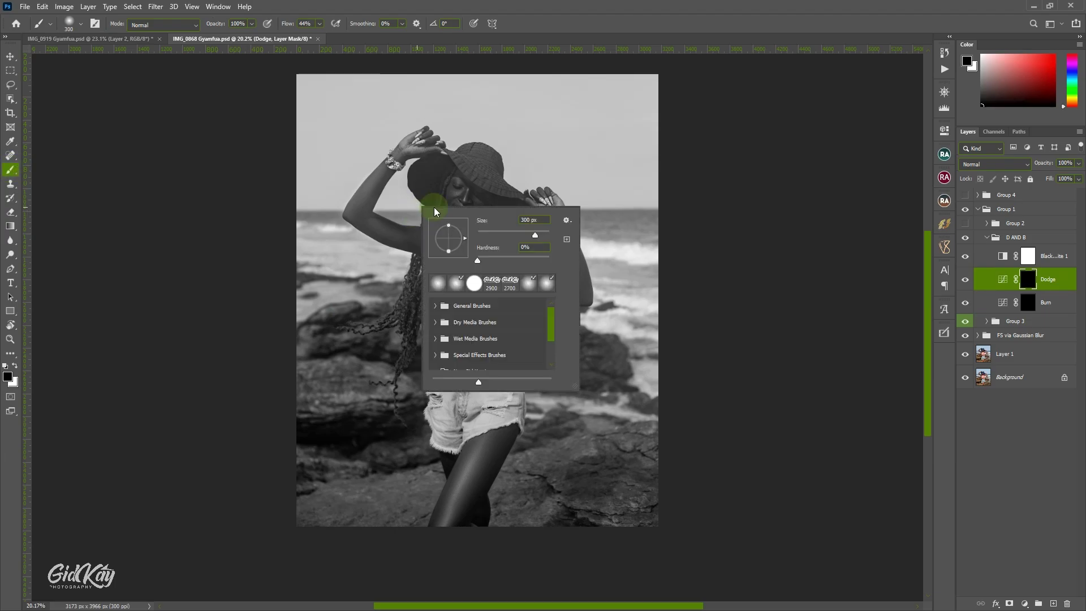
pyautogui.click(435, 305)
pyautogui.click(492, 325)
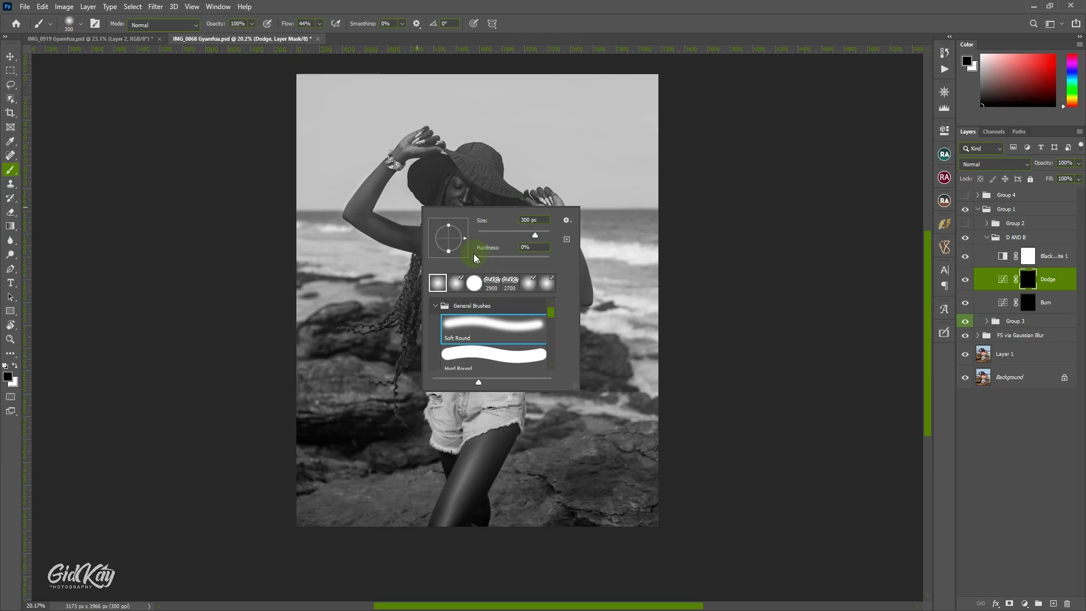
pyautogui.click(577, 11)
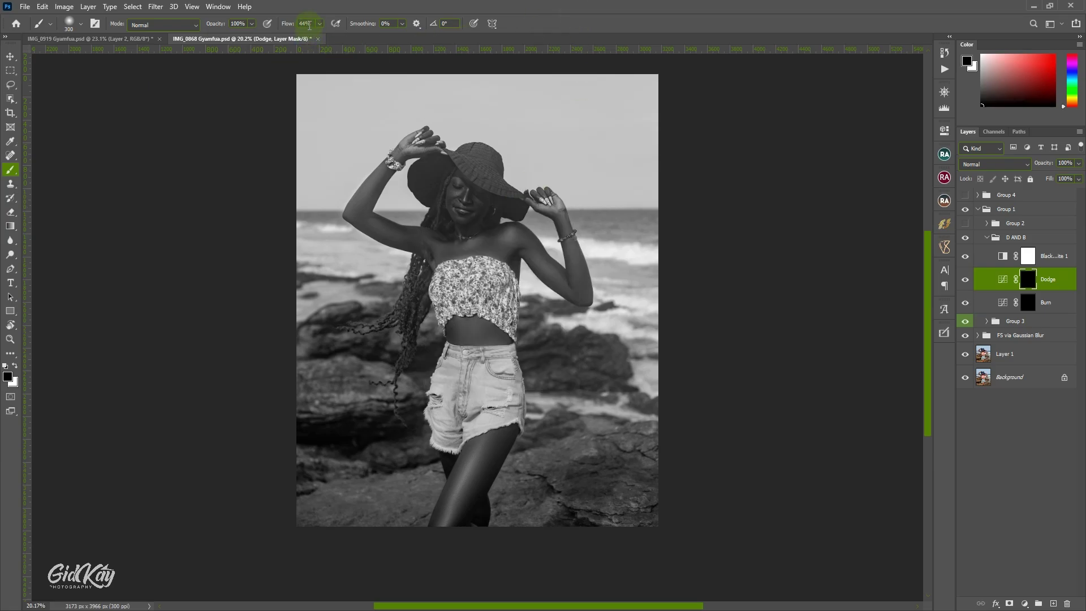
pyautogui.moveTo(309, 23); pyautogui.dragTo(300, 24)
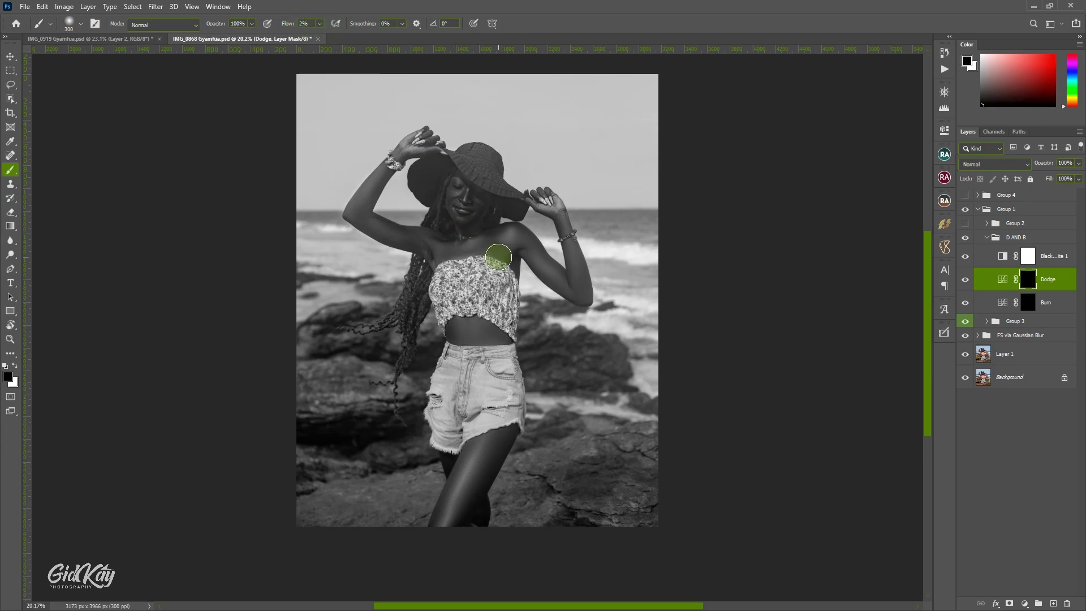
# Step: Reduce the brush size to 80 px for working on the thigh and make white the foreground colour
pyautogui.scroll(3, 484, 452)
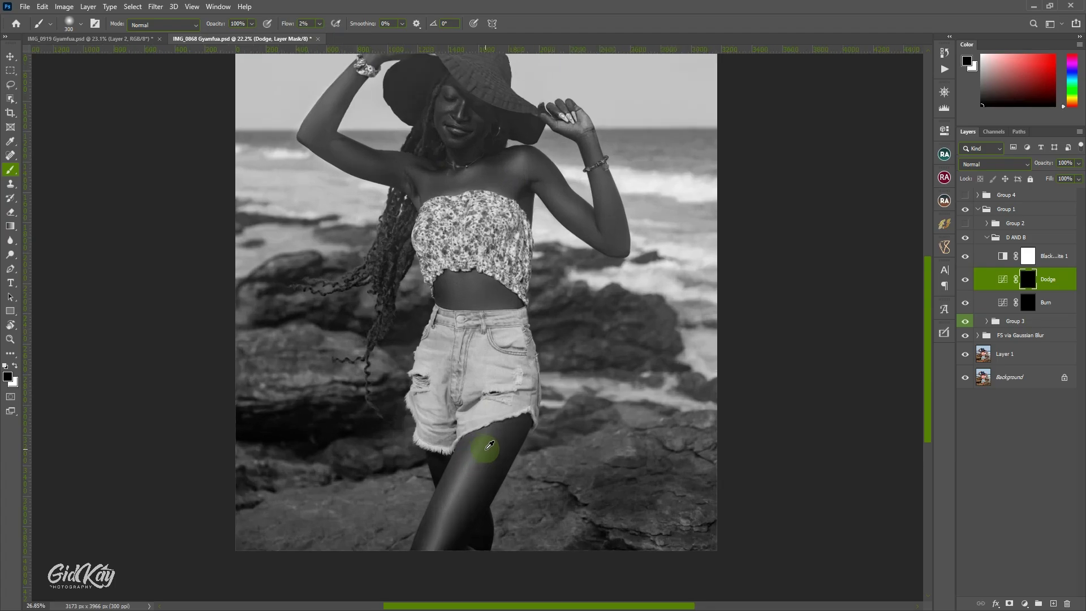
pyautogui.scroll(3, 481, 362)
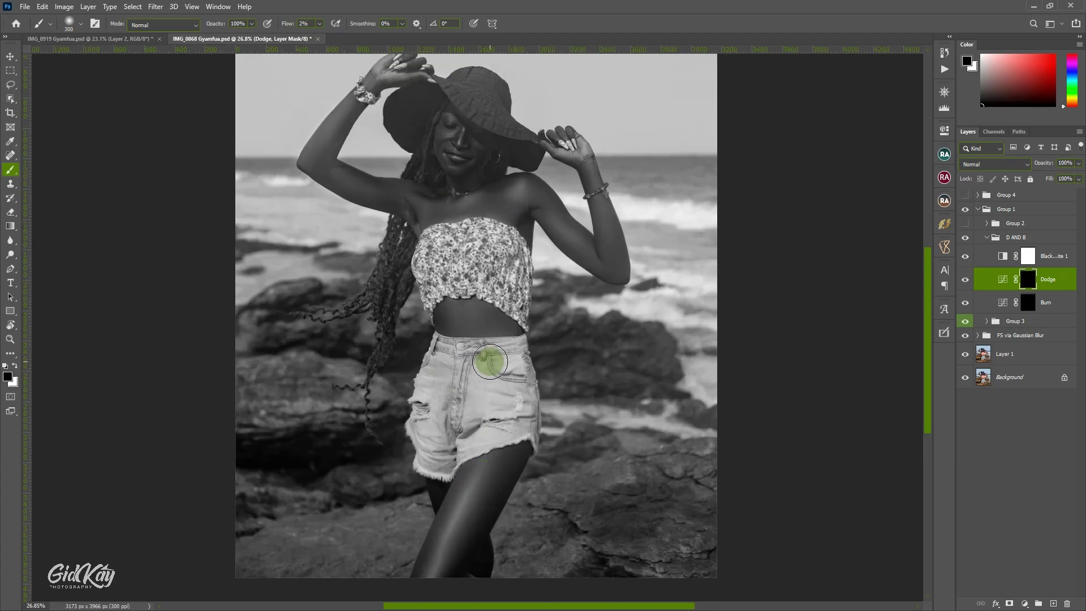
pyautogui.scroll(1, 504, 353)
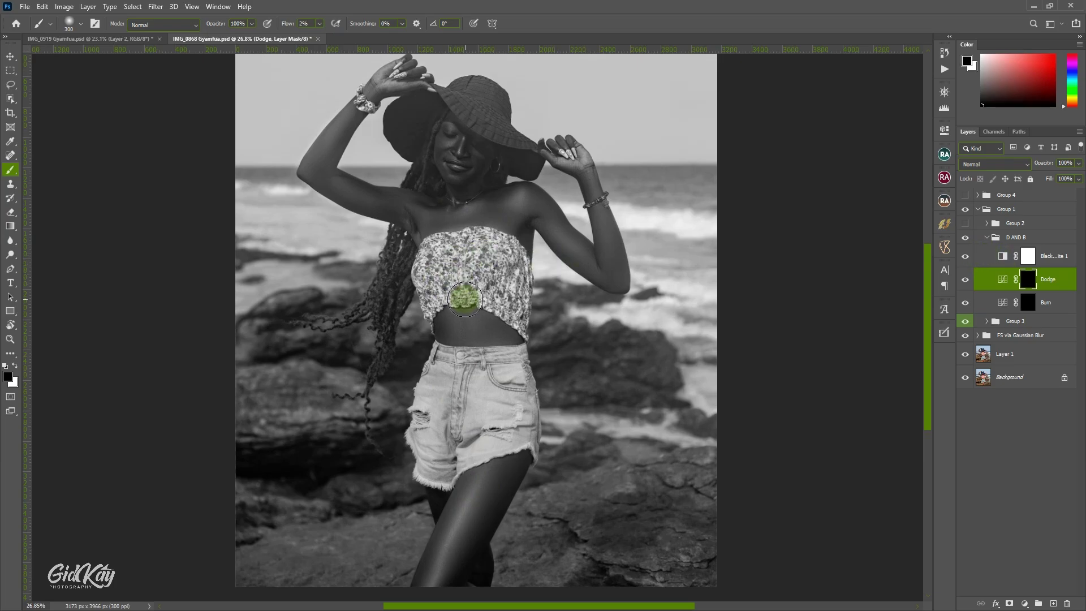
pyautogui.scroll(-5, 455, 288)
pyautogui.scroll(-3, 476, 300)
pyautogui.press('[')
pyautogui.press('[')
pyautogui.press('[')
pyautogui.press('[')
pyautogui.press('[')
pyautogui.press('[')
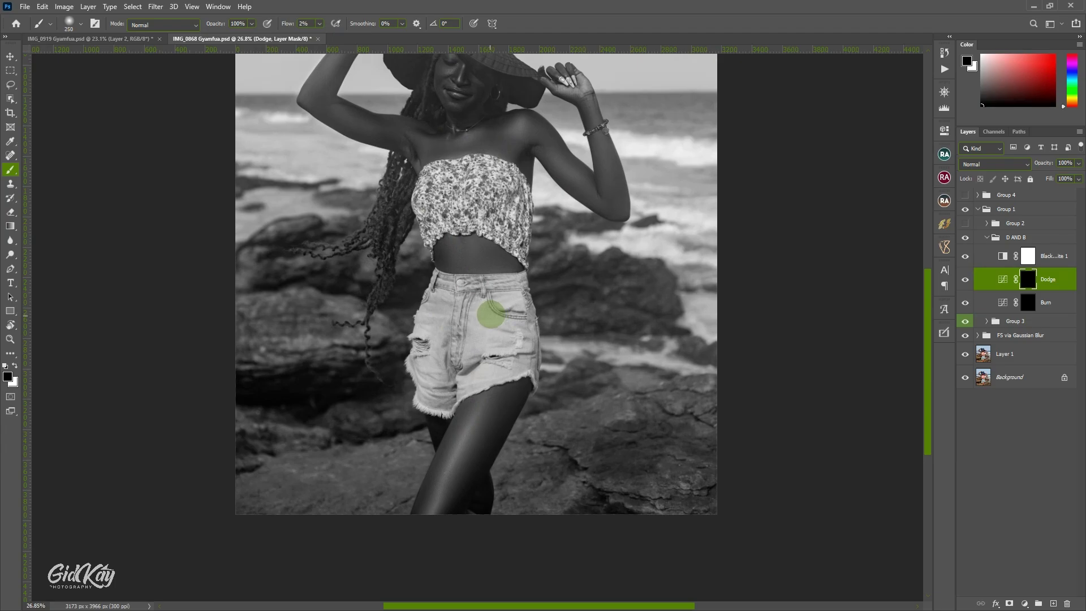
pyautogui.scroll(-2, 487, 335)
pyautogui.press('[')
pyautogui.press('[')
pyautogui.scroll(-3, 486, 335)
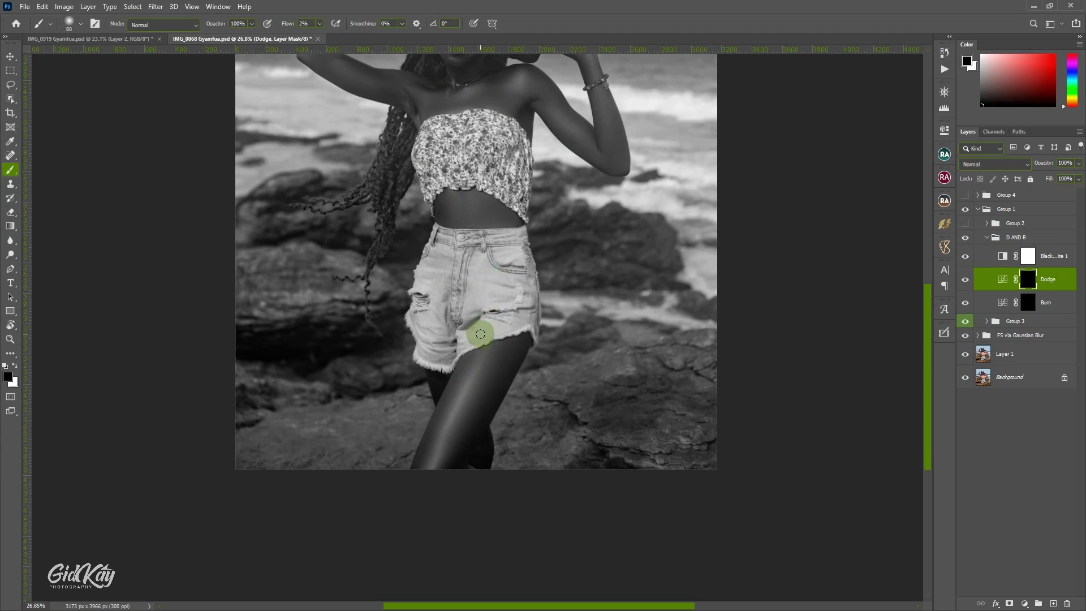
pyautogui.scroll(-4, 482, 322)
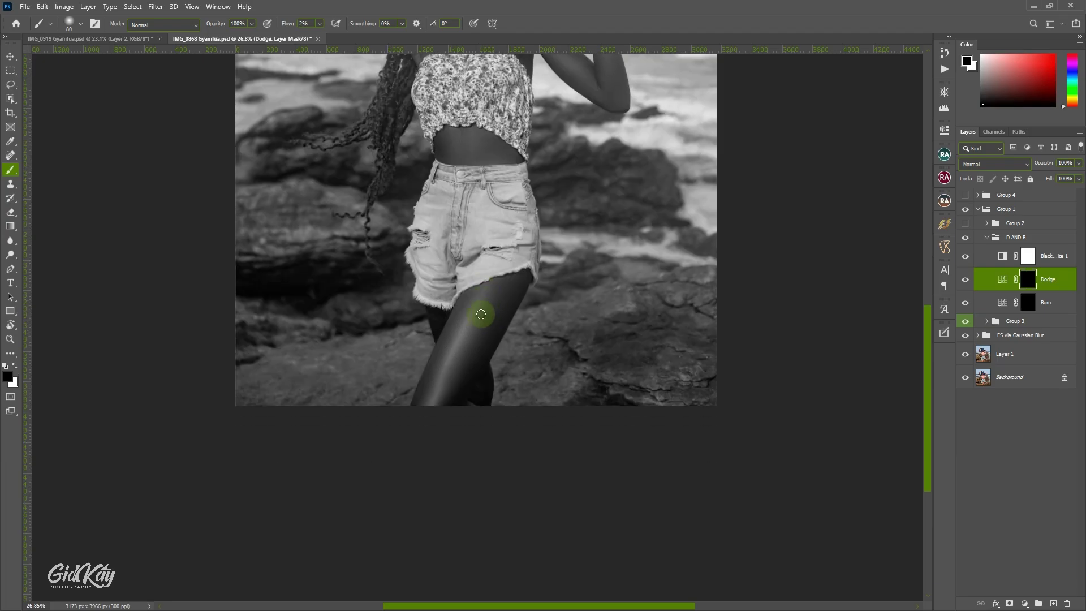
pyautogui.click(15, 366)
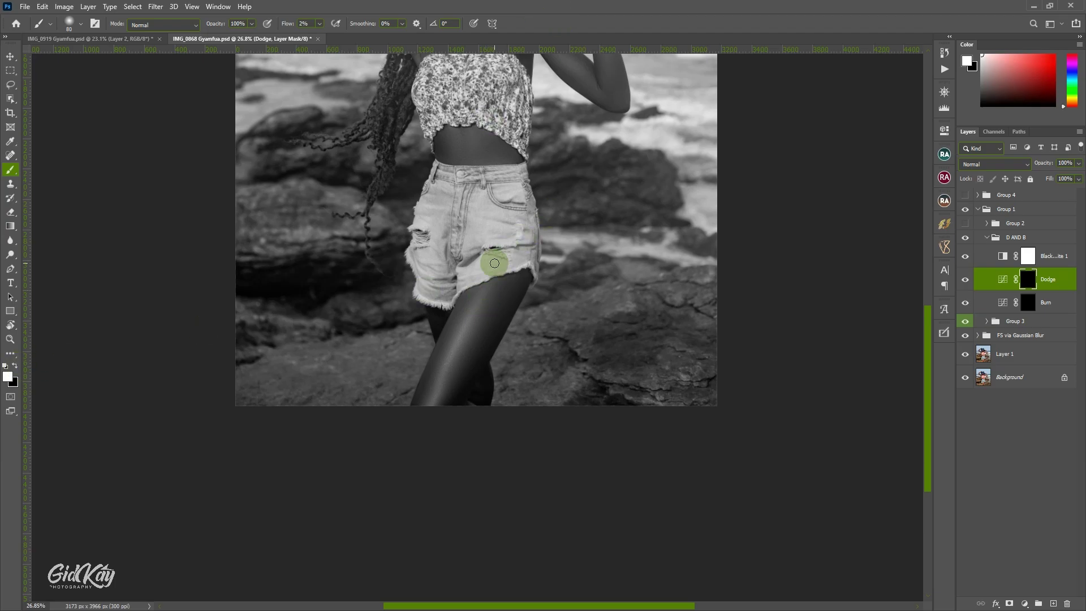
# Step: Paint white on the Dodge mask down the thigh's central highlight, using brush sizes of 80 and 100 px
pyautogui.scroll(-3, 495, 263)
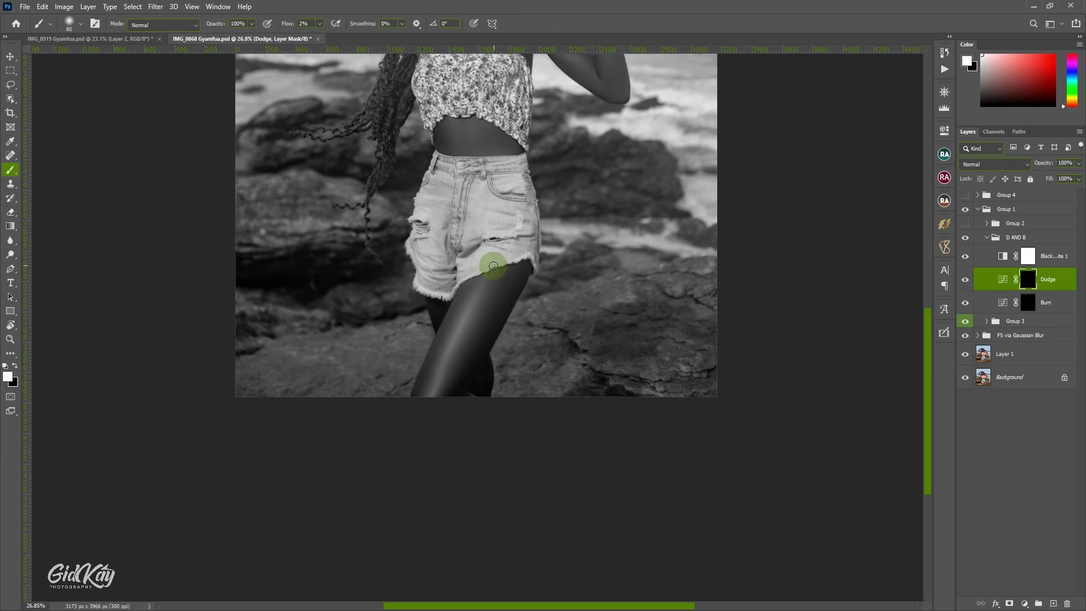
pyautogui.press('[')
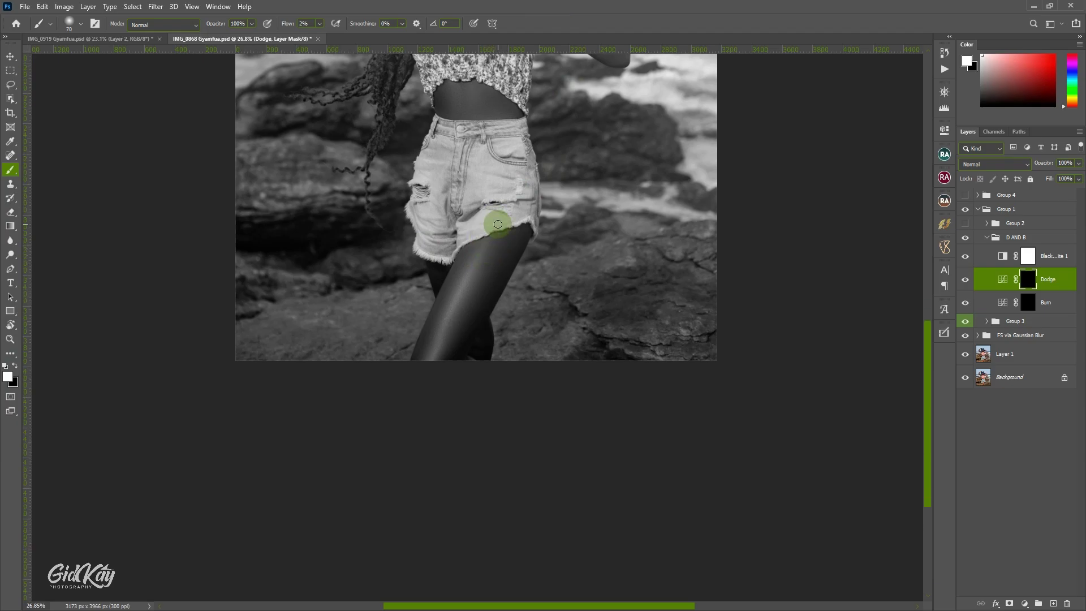
pyautogui.press(']')
pyautogui.scroll(-2, 495, 221)
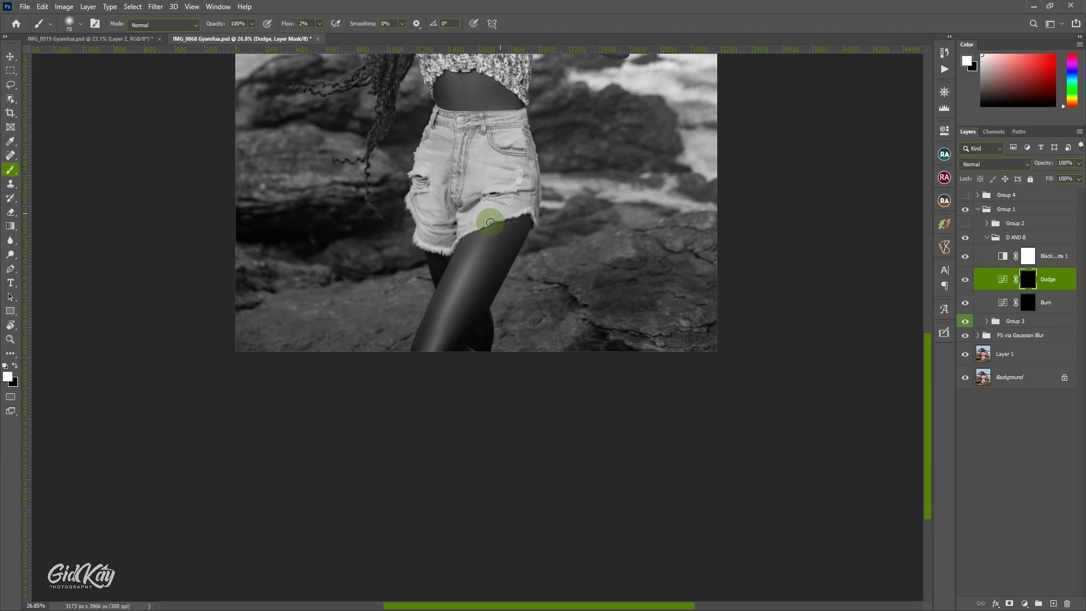
pyautogui.press(']')
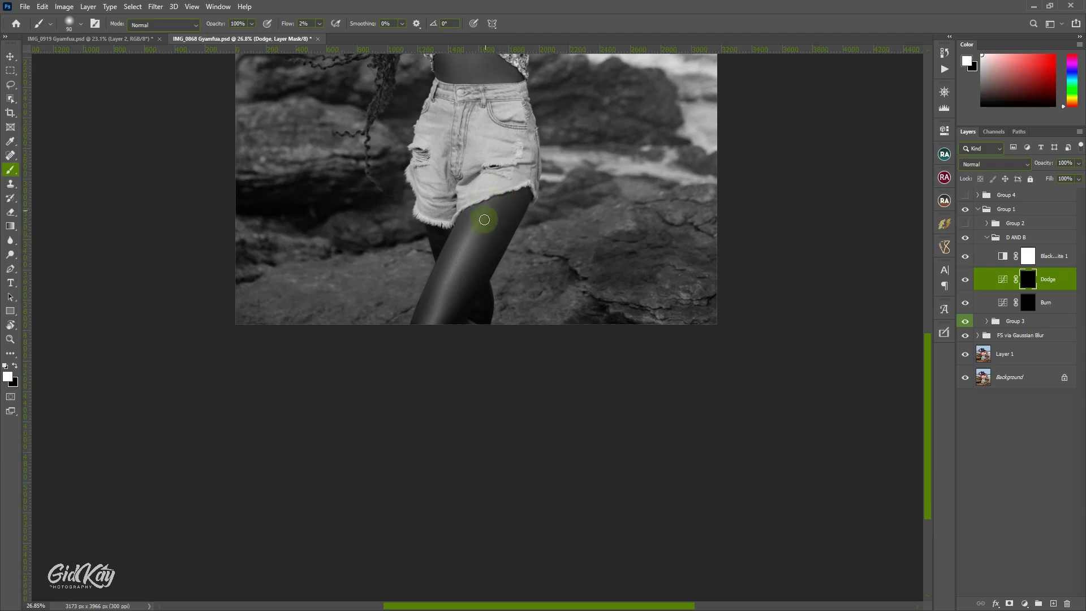
pyautogui.scroll(-1, 487, 195)
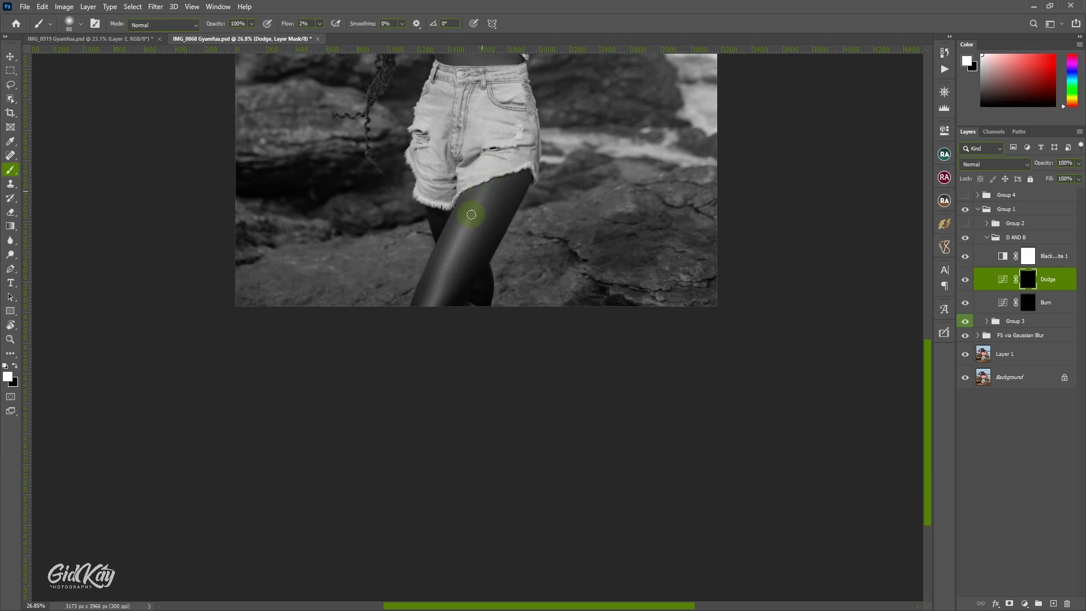
pyautogui.moveTo(453, 253); pyautogui.dragTo(425, 313)
pyautogui.press(']')
pyautogui.press(']')
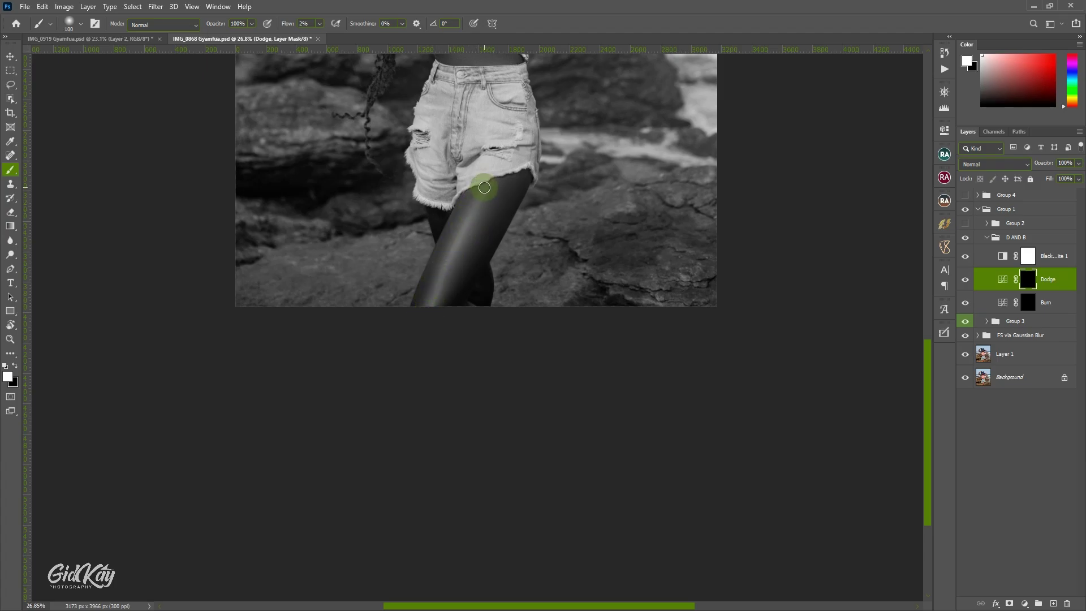
pyautogui.moveTo(487, 182)
pyautogui.mouseDown()
pyautogui.moveTo(431, 293)
pyautogui.moveTo(468, 223)
pyautogui.mouseUp()
# Step: Brush over the full length of the thigh highlight again on the Dodge mask, and compare the image with and without the Dodge layer
pyautogui.press('[')
pyautogui.scroll(2, 475, 222)
pyautogui.scroll(-3, 482, 220)
pyautogui.scroll(2, 485, 202)
pyautogui.press(']')
pyautogui.moveTo(487, 207)
pyautogui.mouseDown()
pyautogui.moveTo(483, 215)
pyautogui.moveTo(488, 194)
pyautogui.moveTo(492, 226)
pyautogui.moveTo(453, 260)
pyautogui.moveTo(436, 314)
pyautogui.mouseUp()
pyautogui.press('[')
pyautogui.press('[')
pyautogui.press(']')
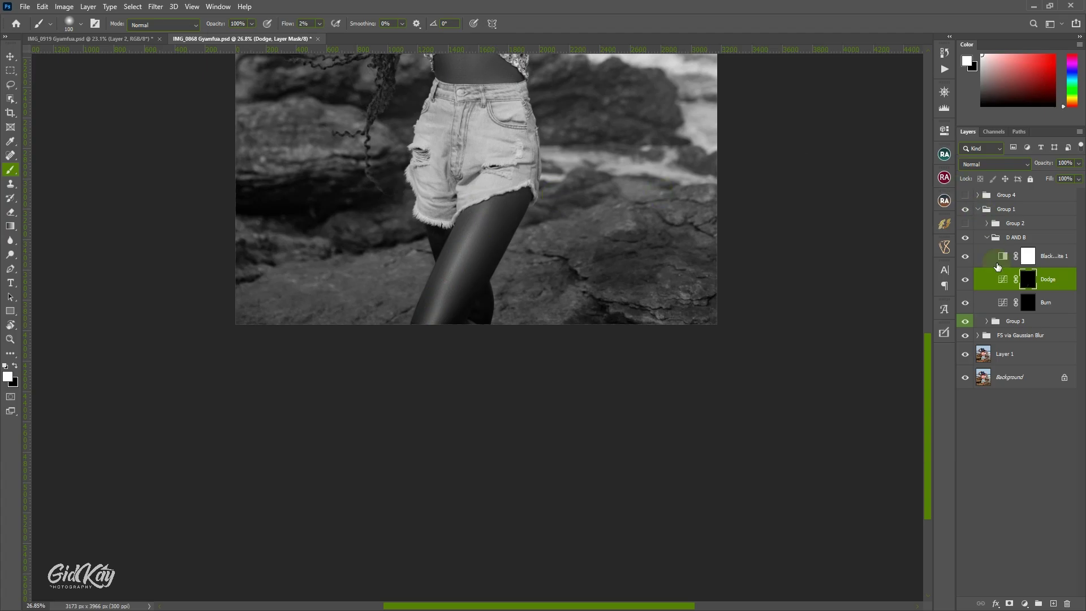
pyautogui.click(965, 281)
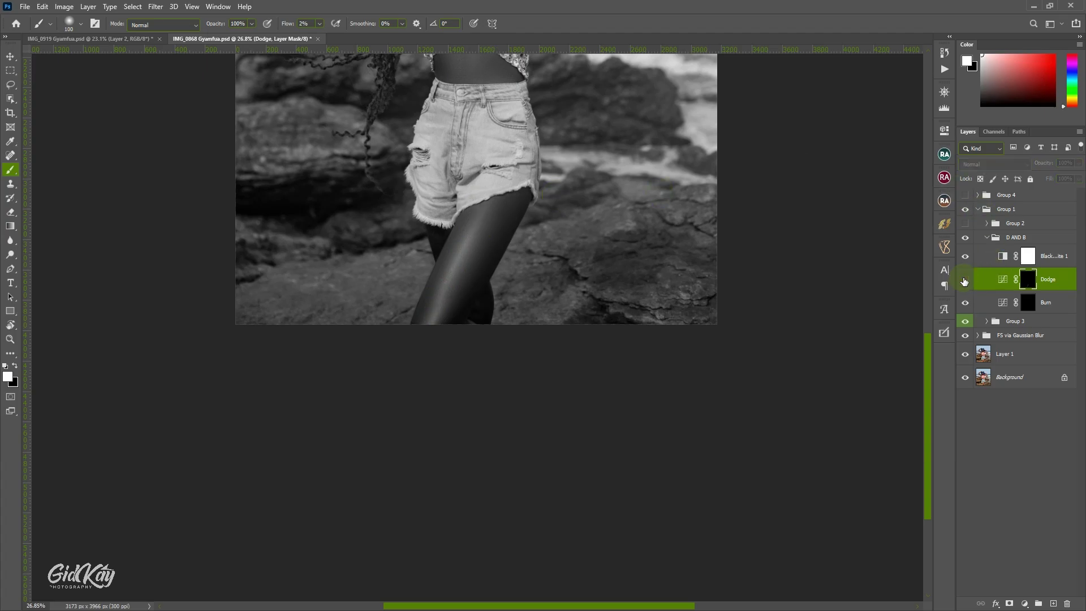
pyautogui.click(964, 282)
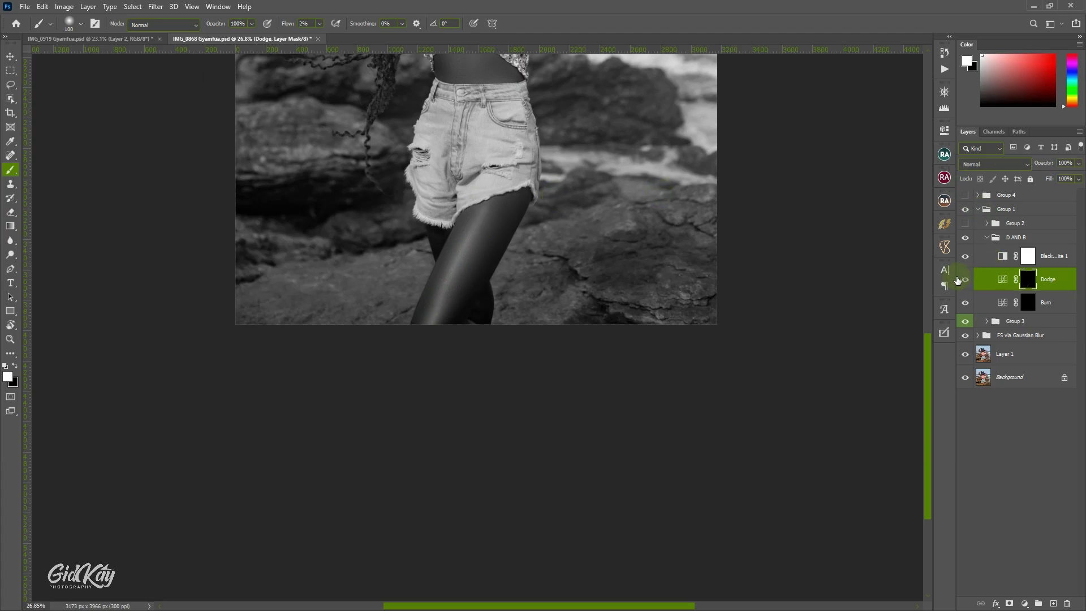
# Step: Enlarge the brush and paint white on the Dodge mask along the right side of the thigh
pyautogui.click(505, 218)
pyautogui.press(']')
pyautogui.press(']')
pyautogui.press(']')
pyautogui.press(']')
pyautogui.press(']')
pyautogui.press(']')
pyautogui.press(']')
pyautogui.press(']')
pyautogui.click(511, 200)
pyautogui.moveTo(511, 200); pyautogui.dragTo(458, 291)
pyautogui.moveTo(440, 318); pyautogui.dragTo(459, 301)
pyautogui.press('[')
# Step: Paint white on the Burn layer's mask along the left edge of the thigh to deepen its shadow
pyautogui.click(1028, 304)
pyautogui.press('[')
pyautogui.scroll(-1, 464, 205)
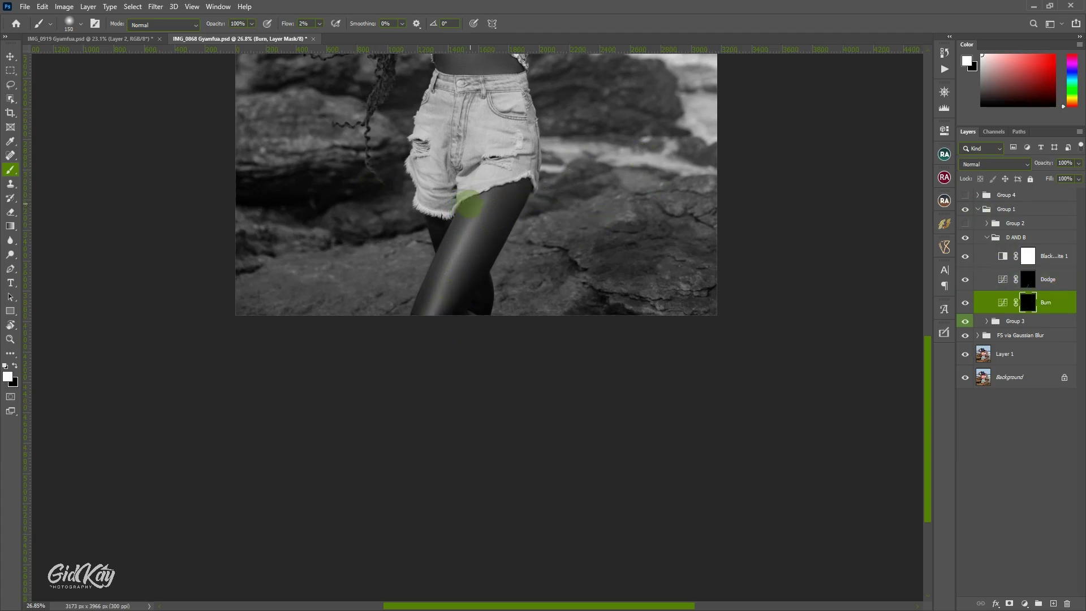
pyautogui.scroll(-1, 468, 205)
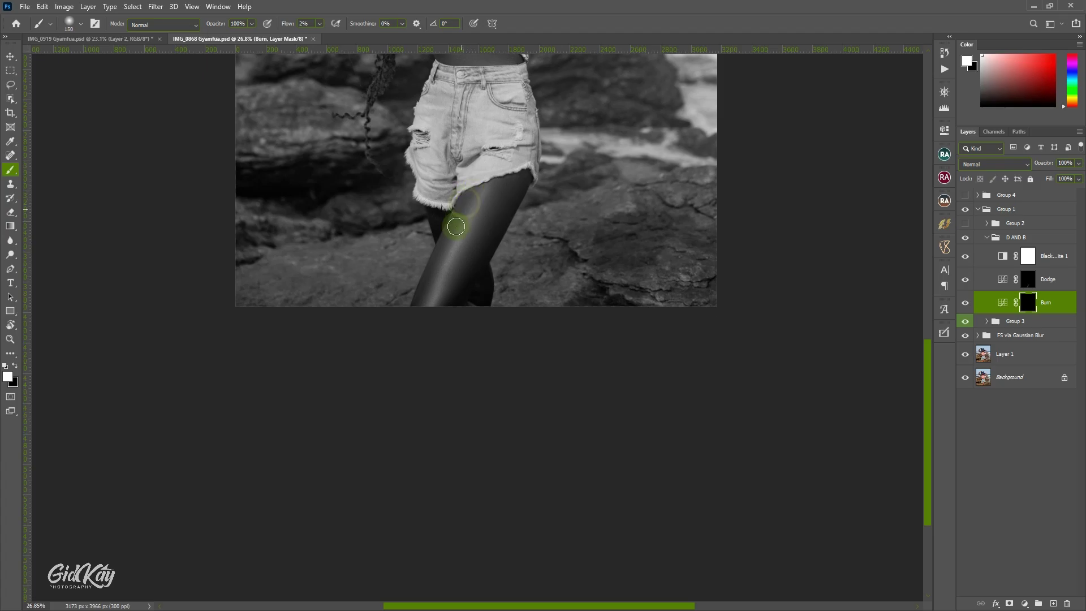
pyautogui.press(']')
pyautogui.press('[')
pyautogui.moveTo(455, 230); pyautogui.dragTo(417, 300)
pyautogui.press(']')
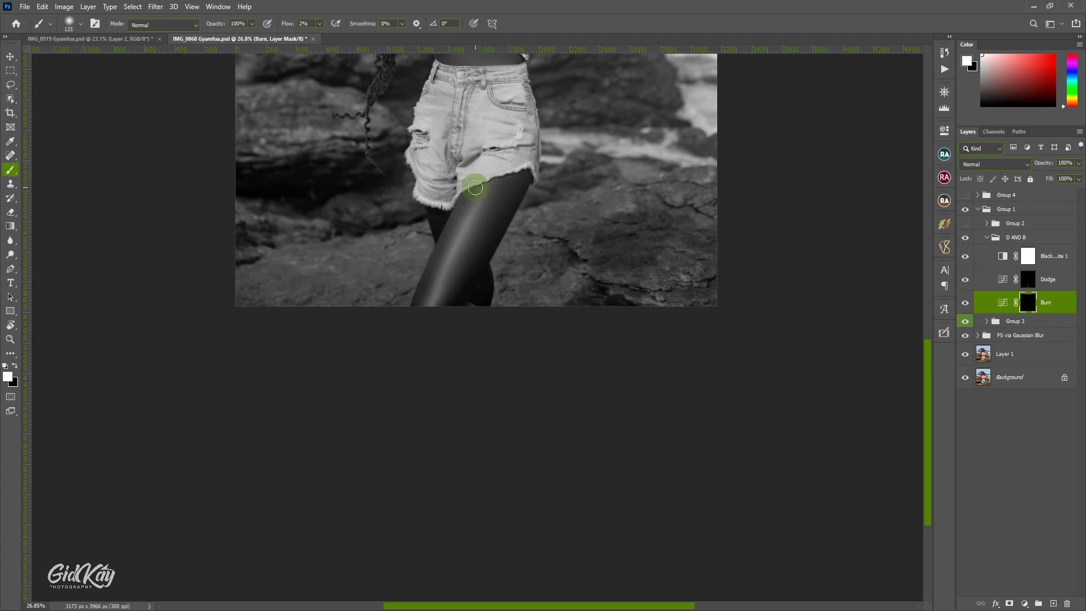
pyautogui.moveTo(473, 190); pyautogui.dragTo(455, 225)
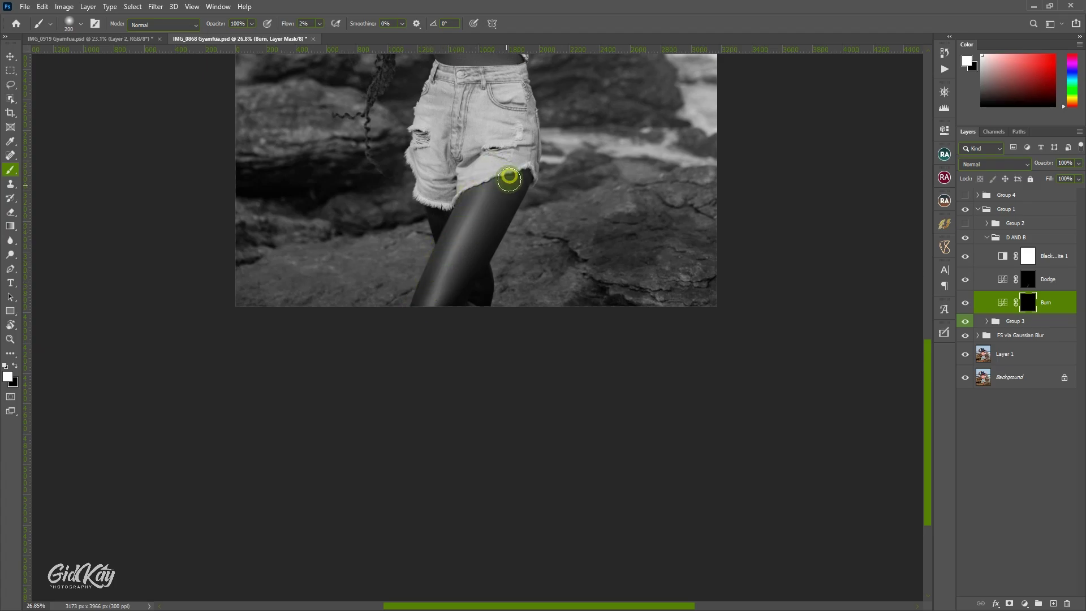
# Step: Paint white on the Burn layer's mask down the right edge of the thigh, starting below the shorts' hem
pyautogui.press(']')
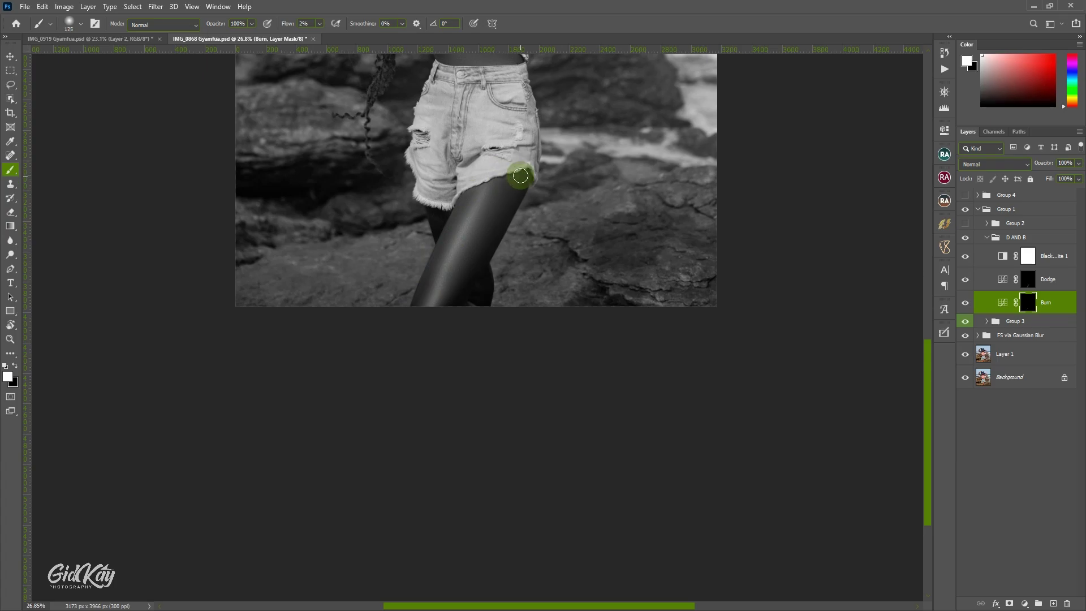
pyautogui.scroll(1, 520, 178)
pyautogui.moveTo(518, 182); pyautogui.dragTo(457, 318)
pyautogui.press(']')
pyautogui.scroll(1, 509, 214)
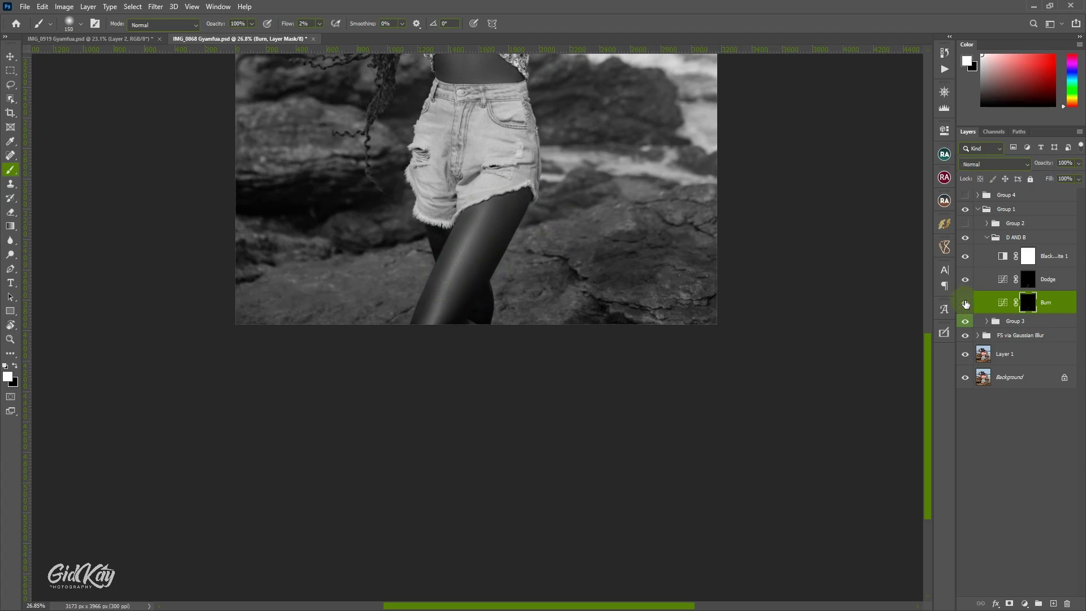
pyautogui.scroll(2, 582, 221)
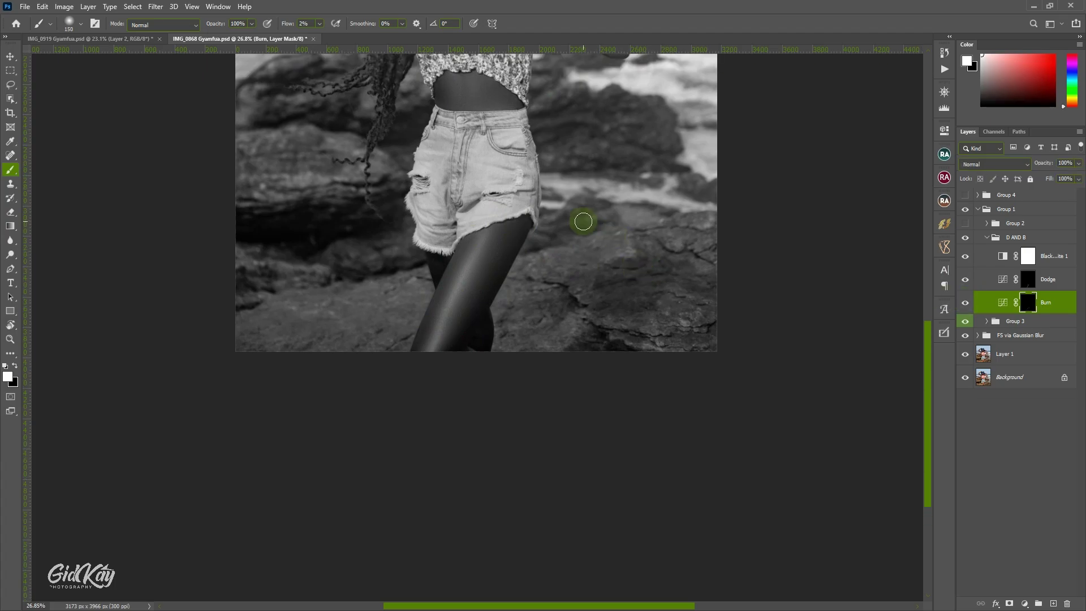
# Step: Shrink the brush to about 90 px and paint white on the Dodge mask over the rear leg just below the shorts' frayed hem
pyautogui.click(1030, 283)
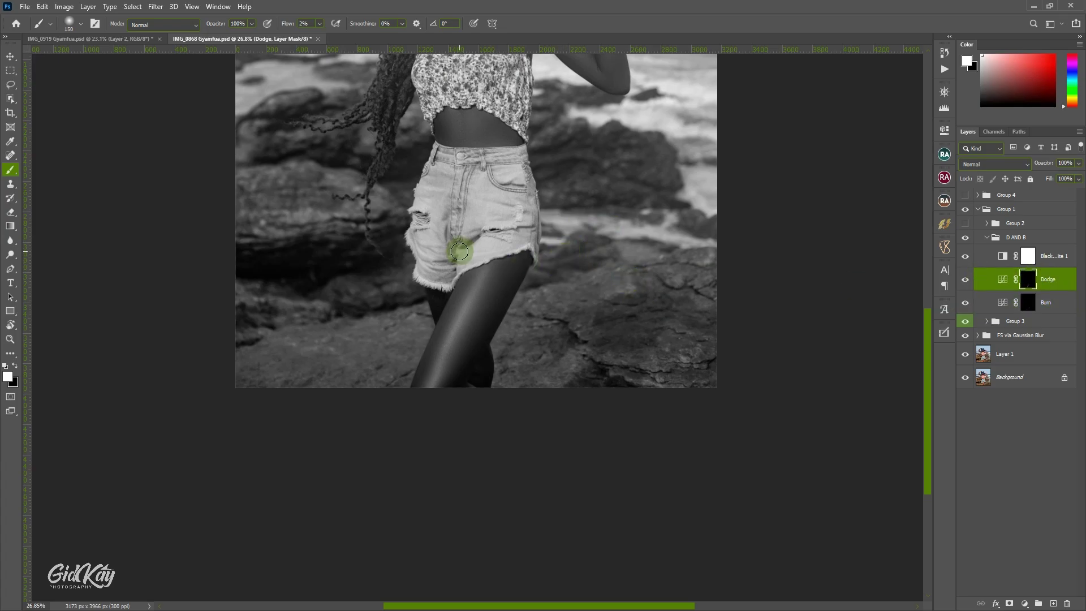
pyautogui.press('[')
pyautogui.press('[')
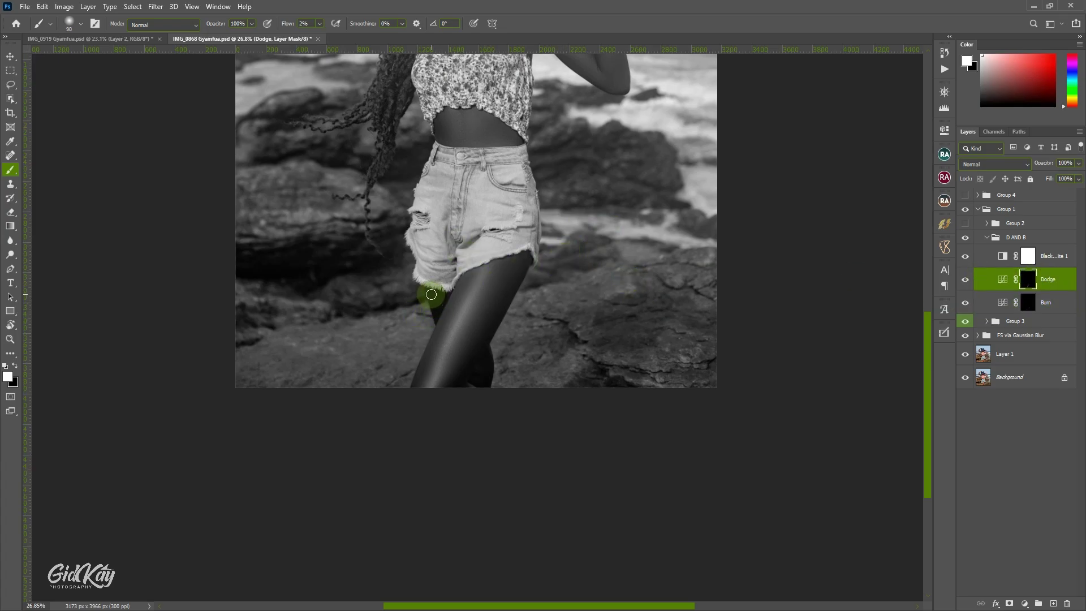
pyautogui.moveTo(432, 293)
pyautogui.mouseDown()
pyautogui.moveTo(445, 298)
pyautogui.moveTo(435, 300)
pyautogui.moveTo(442, 281)
pyautogui.mouseUp()
pyautogui.scroll(3, 458, 262)
pyautogui.scroll(2, 483, 176)
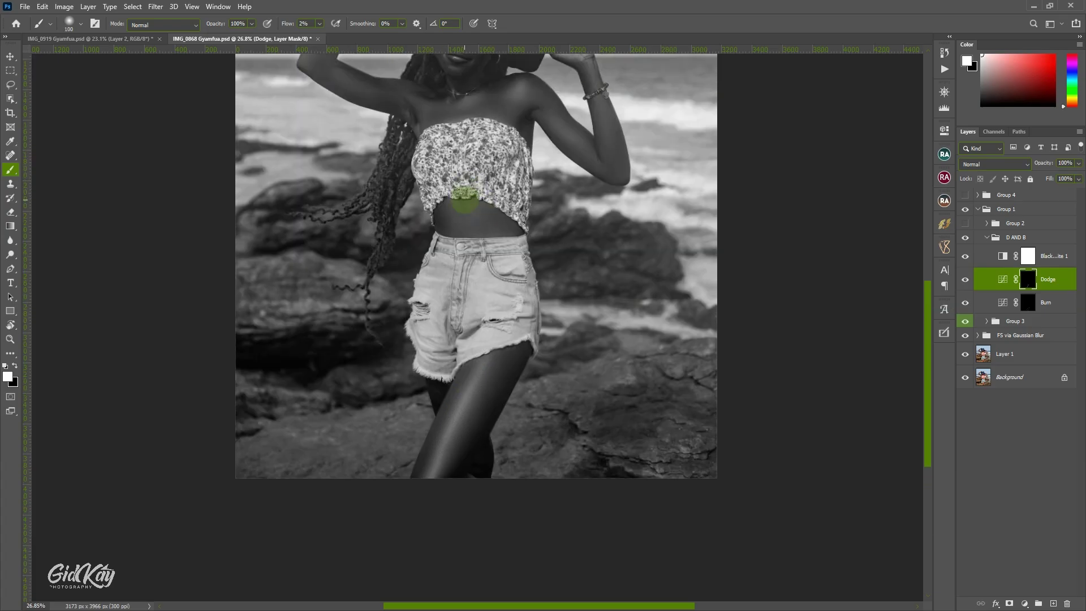
# Step: Enlarge the brush to 400 px and paint white on the Dodge mask across the middle of the bare midriff
pyautogui.press(']')
pyautogui.press(']')
pyautogui.press(']')
pyautogui.press(']')
pyautogui.press(']')
pyautogui.press(']')
pyautogui.press(']')
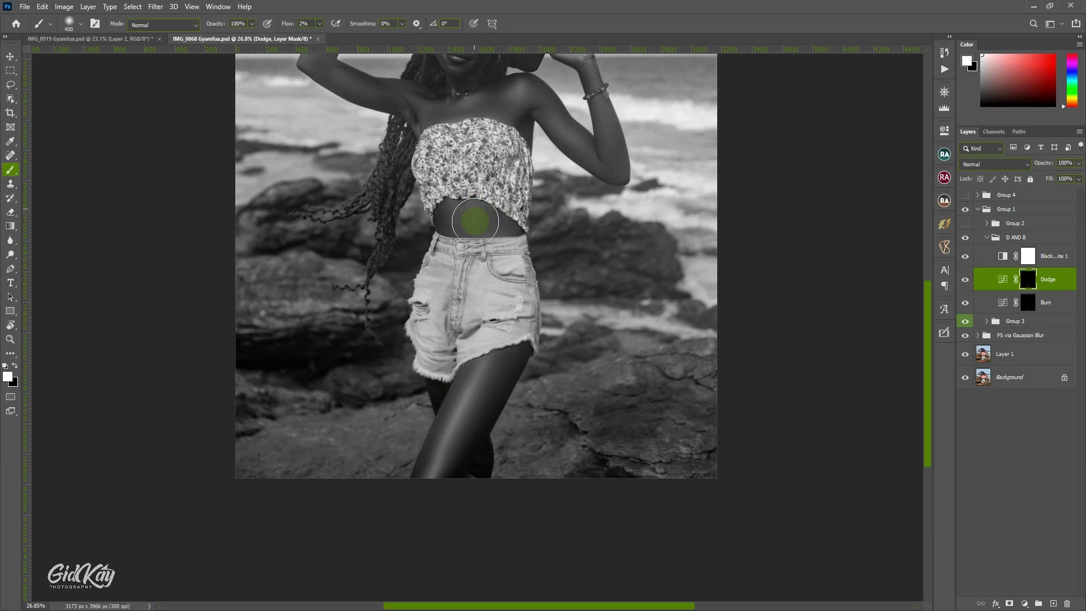
pyautogui.moveTo(475, 221)
pyautogui.mouseDown()
pyautogui.moveTo(465, 230)
pyautogui.moveTo(458, 207)
pyautogui.moveTo(504, 222)
pyautogui.mouseUp()
# Step: Paint white on the Burn mask along the left edge of the midriff with a smaller brush to deepen its shadow
pyautogui.press('[')
pyautogui.click(1029, 302)
pyautogui.press('[')
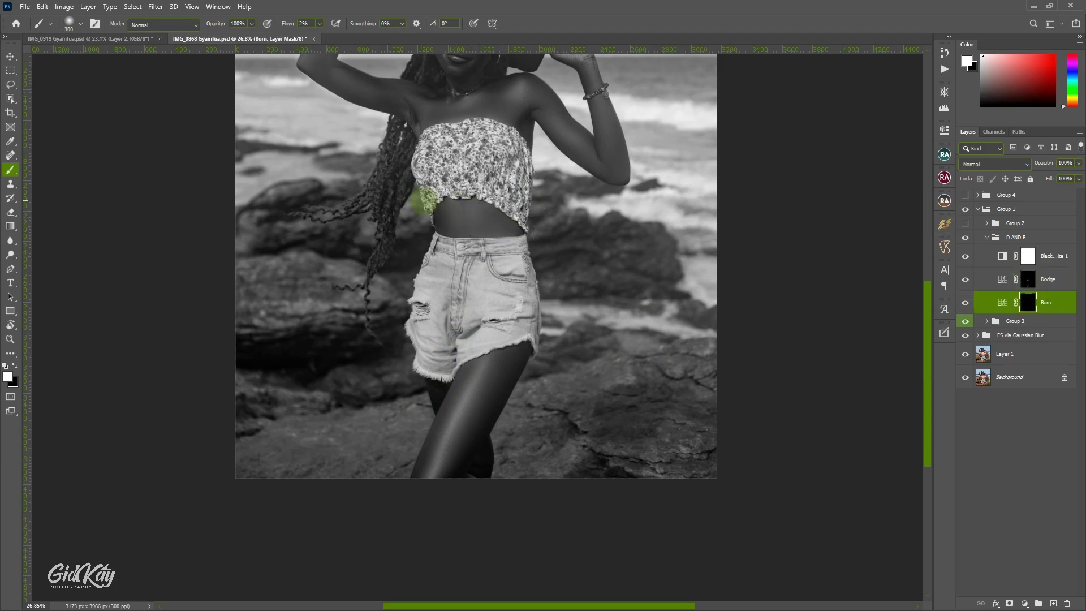
pyautogui.click(440, 210)
pyautogui.press(']')
pyautogui.press(']')
pyautogui.click(443, 215)
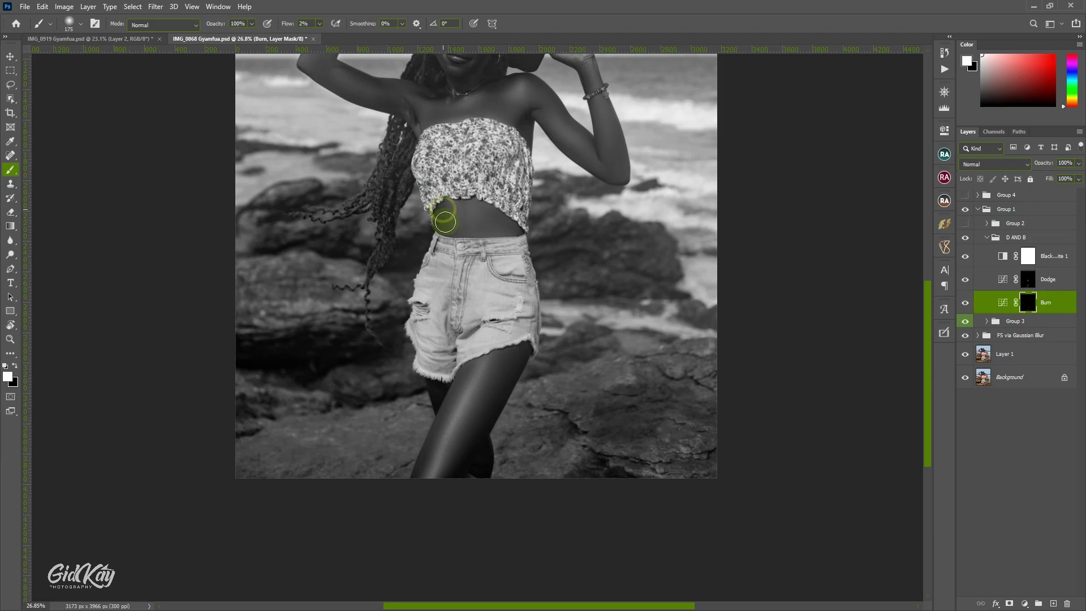
pyautogui.click(441, 217)
pyautogui.moveTo(444, 220)
pyautogui.mouseDown()
pyautogui.moveTo(444, 202)
pyautogui.moveTo(457, 229)
pyautogui.mouseUp()
# Step: Paint white on the Dodge mask over the shoulder and arm on the image's right side, using 150 and 125 px brushes
pyautogui.scroll(4, 534, 215)
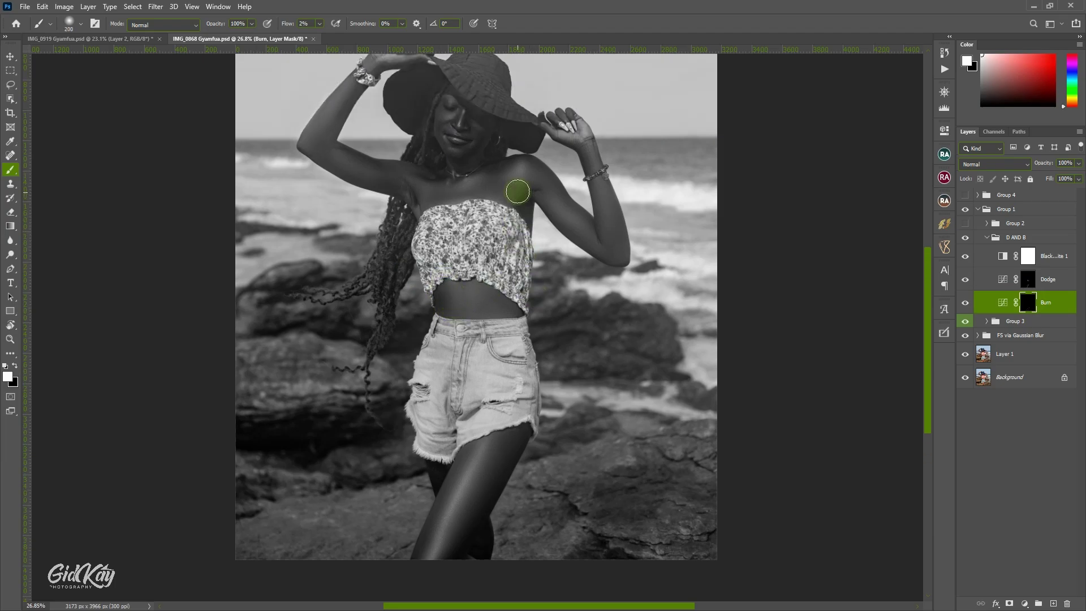
pyautogui.press('[')
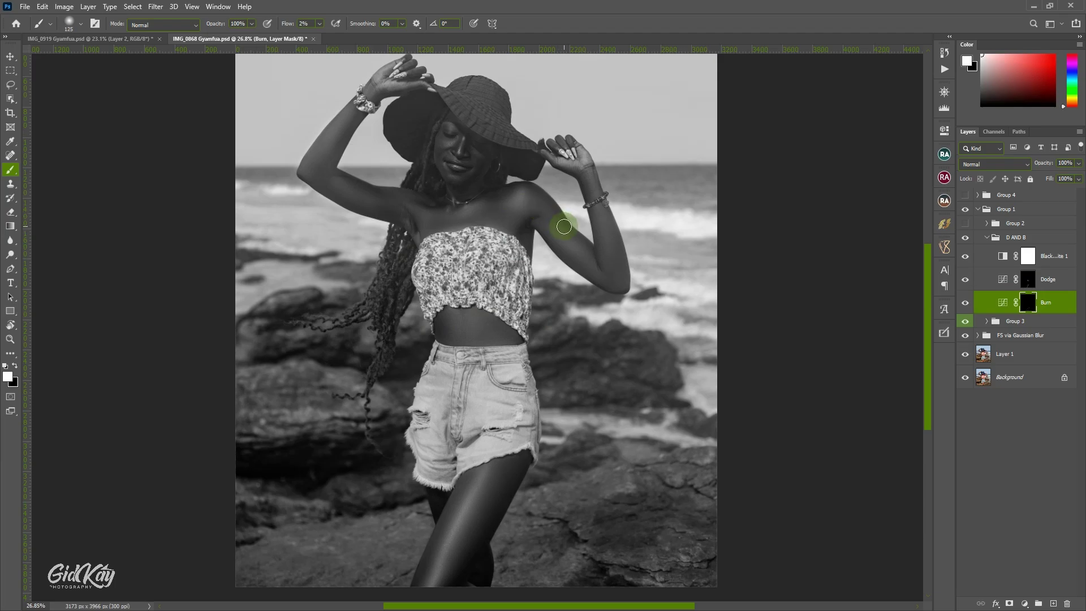
pyautogui.click(1028, 281)
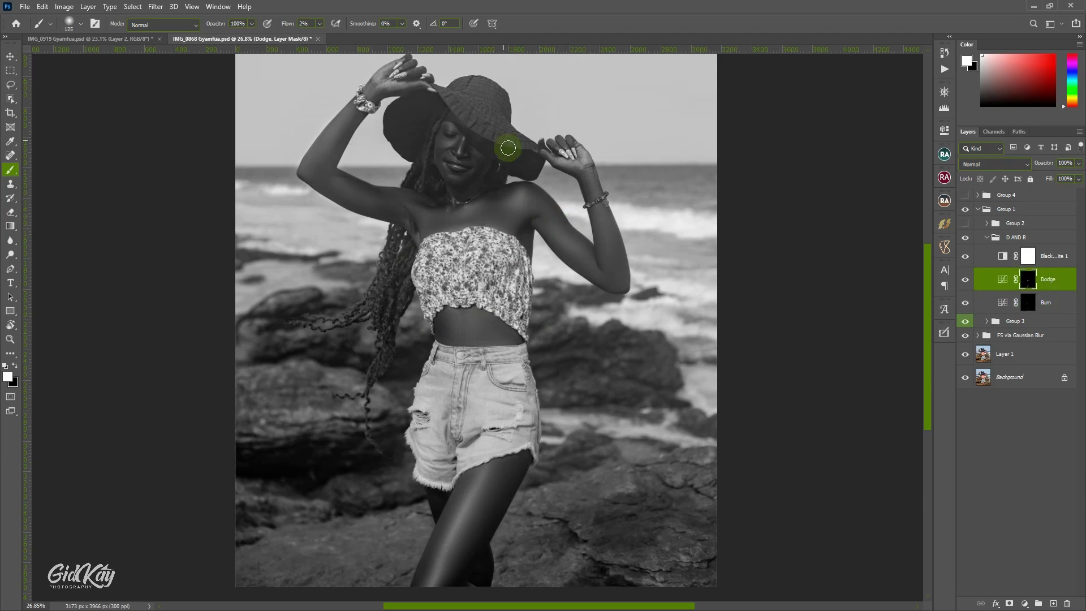
pyautogui.scroll(1, 526, 187)
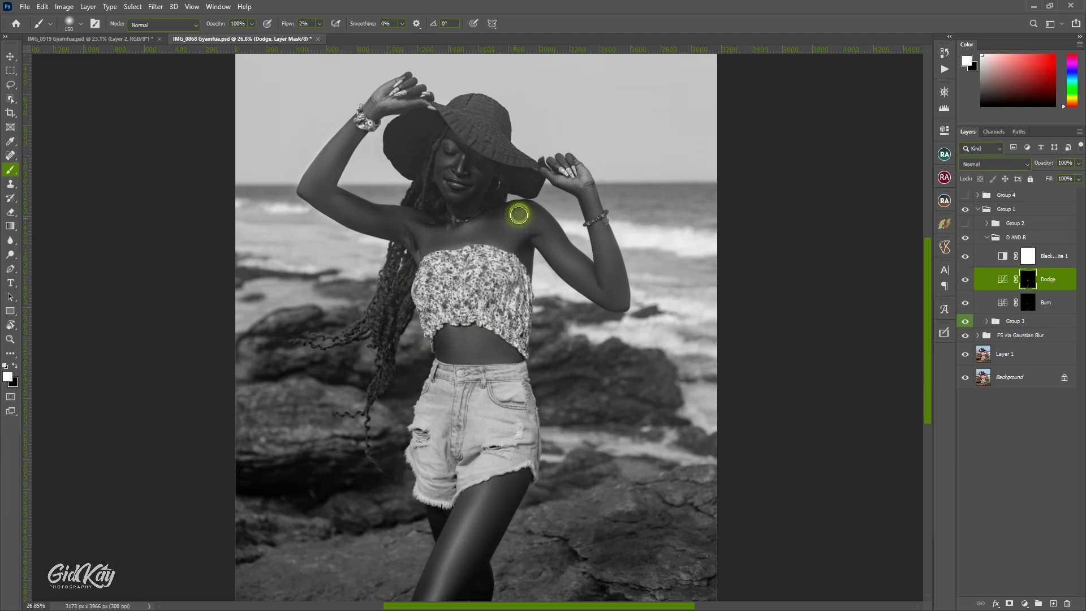
pyautogui.moveTo(519, 214)
pyautogui.mouseDown()
pyautogui.moveTo(497, 223)
pyautogui.moveTo(517, 215)
pyautogui.moveTo(557, 239)
pyautogui.mouseUp()
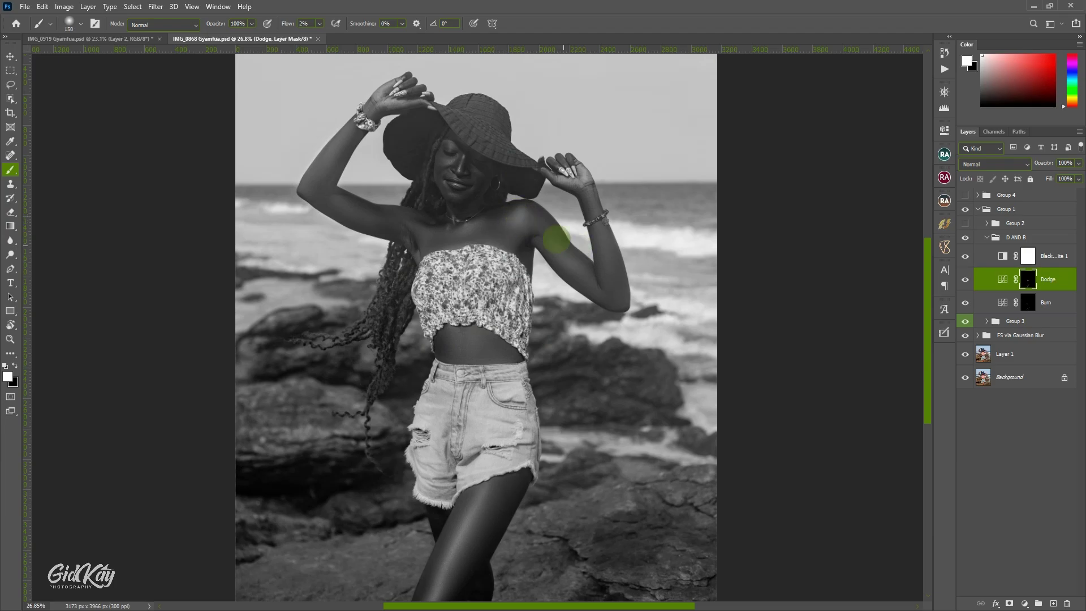
pyautogui.press(']')
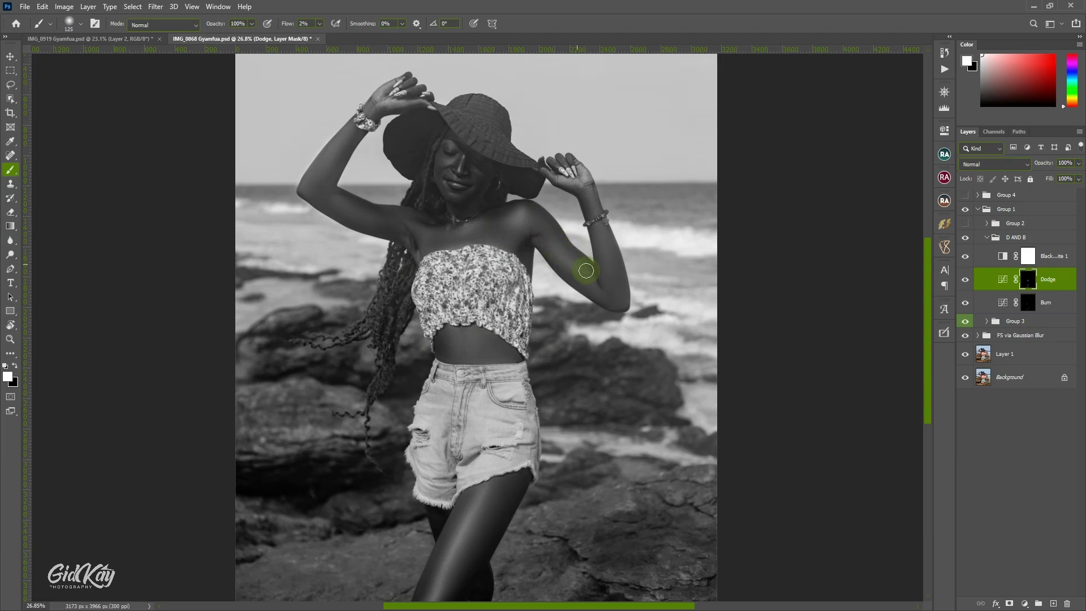
pyautogui.moveTo(541, 232)
pyautogui.mouseDown()
pyautogui.moveTo(581, 272)
pyautogui.moveTo(548, 225)
pyautogui.mouseUp()
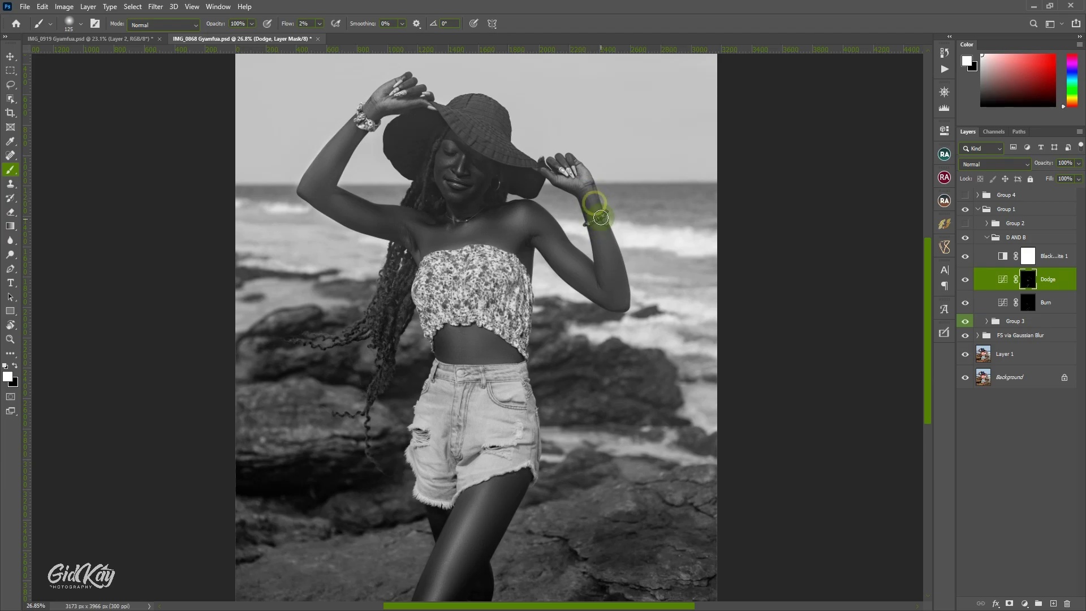
# Step: Enlarge the brush and paint white on the Dodge mask from the right shoulder inward to the upper chest
pyautogui.press(']')
pyautogui.press(']')
pyautogui.press(']')
pyautogui.press(']')
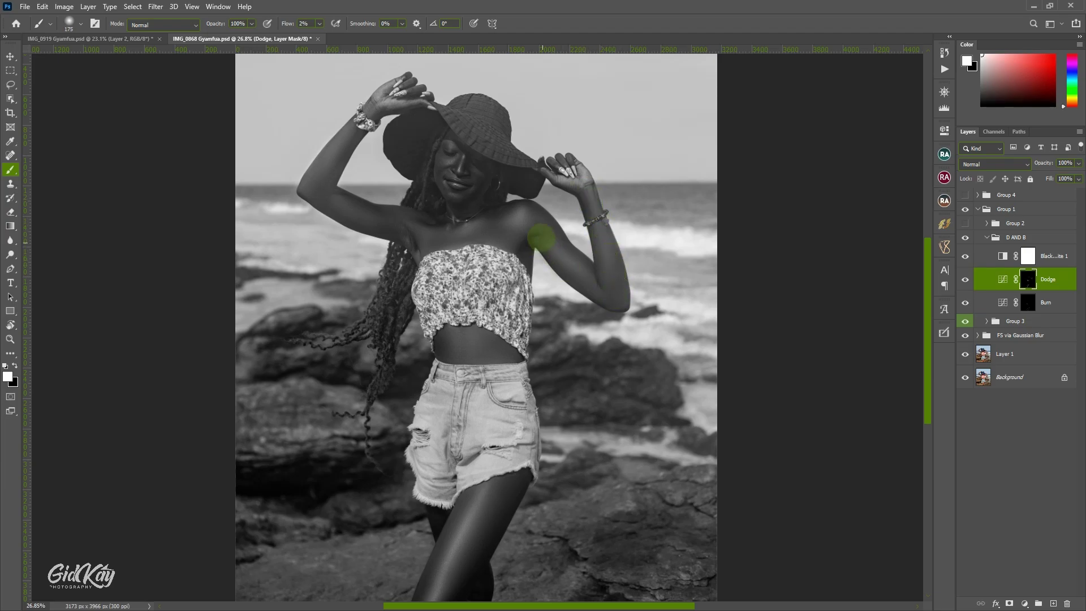
pyautogui.moveTo(541, 238)
pyautogui.mouseDown()
pyautogui.moveTo(544, 225)
pyautogui.moveTo(592, 274)
pyautogui.moveTo(516, 214)
pyautogui.moveTo(529, 225)
pyautogui.moveTo(501, 228)
pyautogui.mouseUp()
# Step: Reduce the brush to about 100 px and paint white on the Dodge mask along the collarbone below the necklace
pyautogui.press('[')
pyautogui.press('[')
pyautogui.press('[')
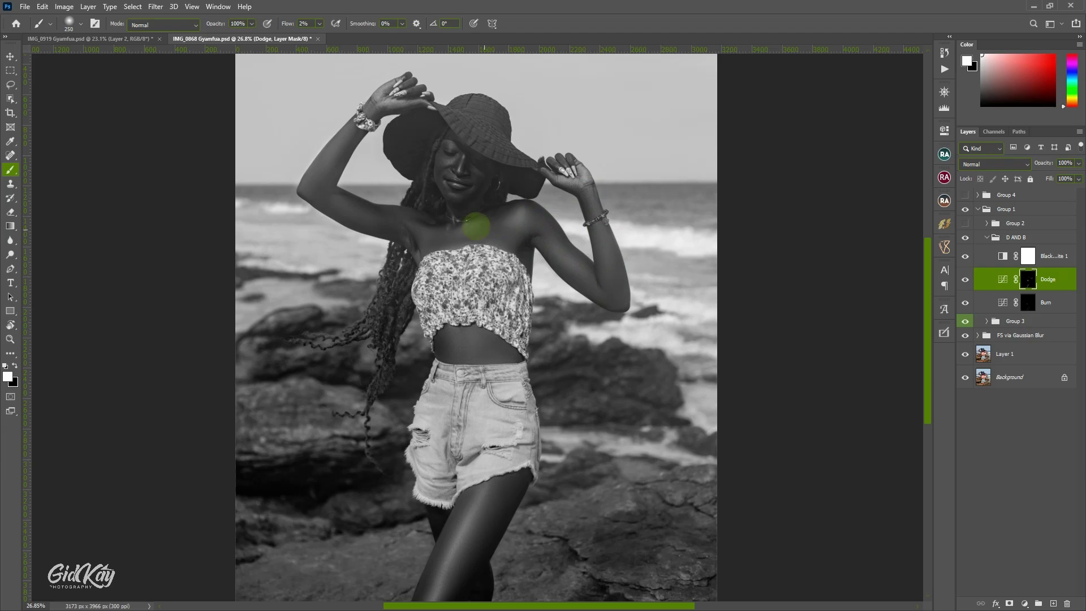
pyautogui.press('[')
pyautogui.press('[')
pyautogui.press('[')
pyautogui.press('[')
pyautogui.press('[')
pyautogui.moveTo(477, 224); pyautogui.dragTo(433, 233)
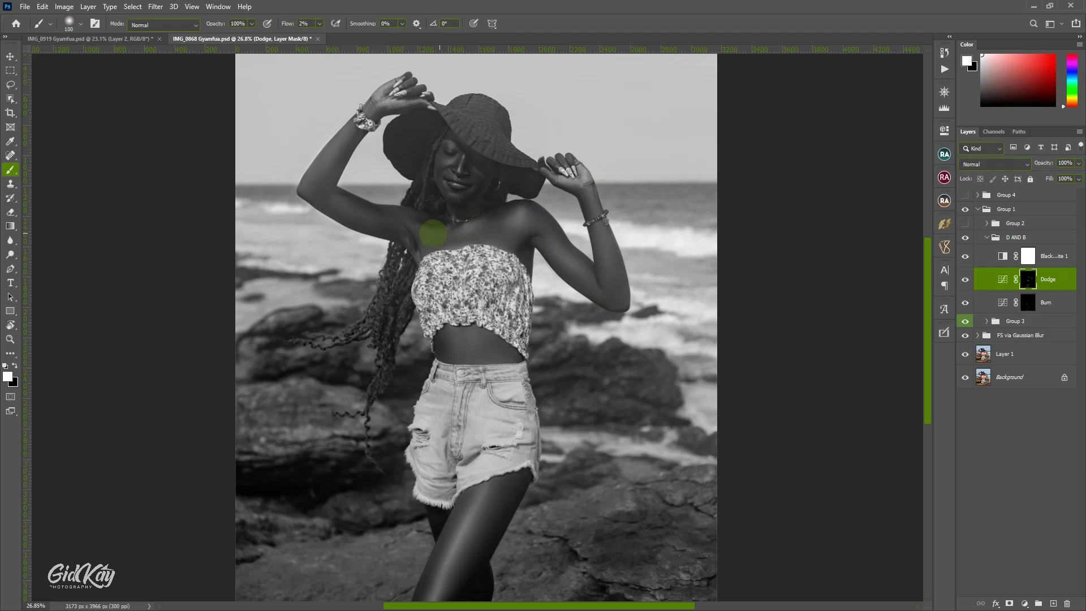
# Step: Paint white on the Dodge mask at the elbow and forearm of the raised arm on the image's left side
pyautogui.scroll(-1, 433, 232)
pyautogui.press(']')
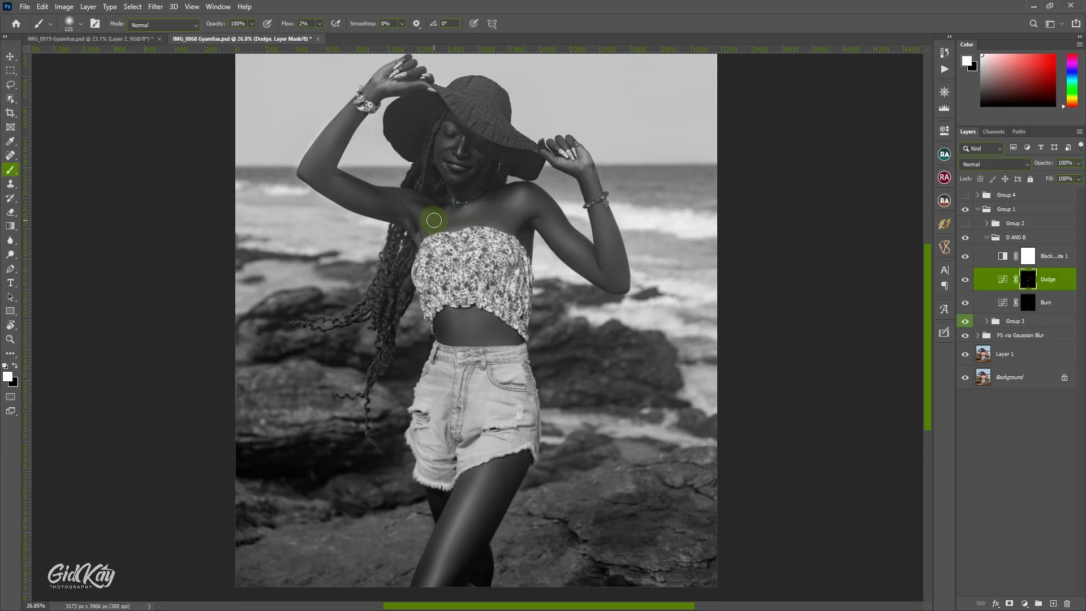
pyautogui.press('[')
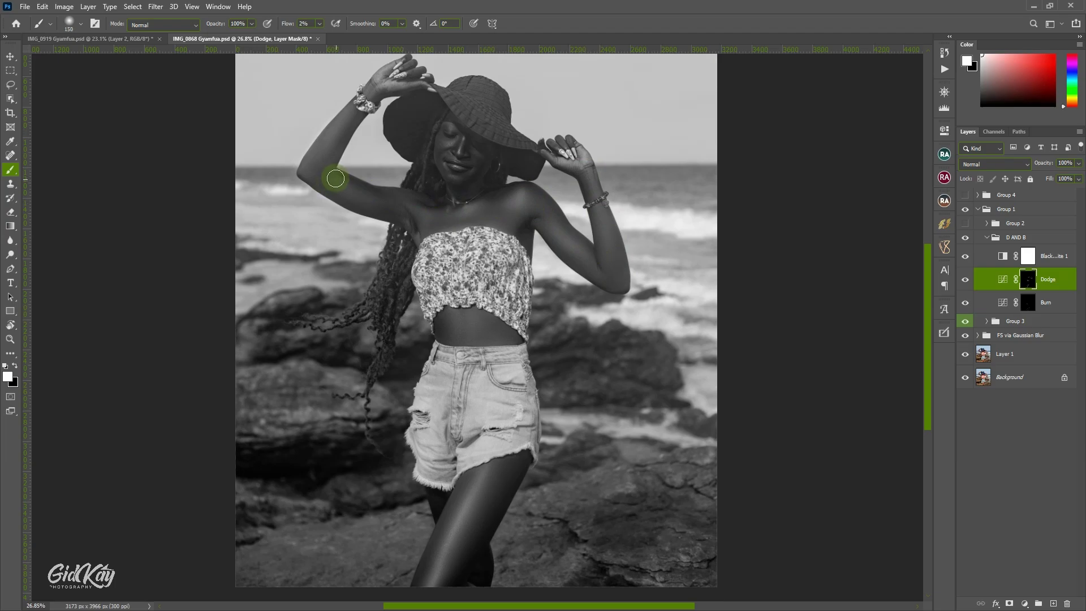
pyautogui.moveTo(335, 178)
pyautogui.mouseDown()
pyautogui.moveTo(393, 207)
pyautogui.moveTo(328, 182)
pyautogui.mouseUp()
pyautogui.scroll(1, 326, 172)
pyautogui.press('[')
pyautogui.press('[')
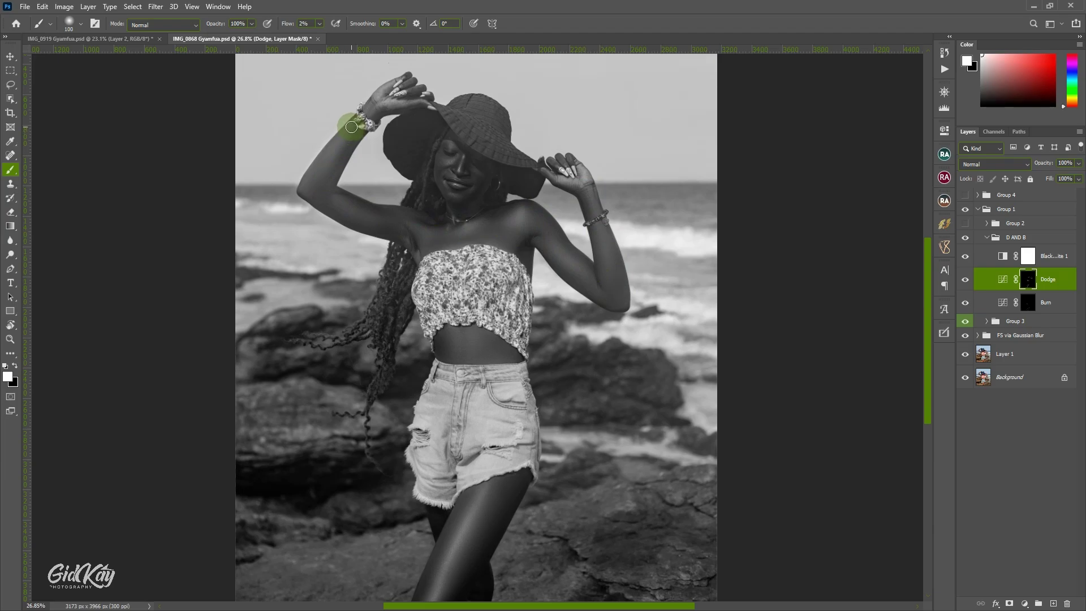
pyautogui.moveTo(351, 130)
pyautogui.mouseDown()
pyautogui.moveTo(334, 163)
pyautogui.moveTo(315, 170)
pyautogui.moveTo(347, 128)
pyautogui.mouseUp()
# Step: Enlarge the brush and paint white on the Dodge mask along the left upper arm from the elbow toward the shoulder
pyautogui.press(']')
pyautogui.press(']')
pyautogui.scroll(-1, 351, 129)
pyautogui.moveTo(343, 192)
pyautogui.mouseDown()
pyautogui.moveTo(368, 210)
pyautogui.moveTo(413, 206)
pyautogui.mouseUp()
pyautogui.press(']')
# Step: Paint white on the Dodge mask along the nose highlight, starting at 40 px and refining with a smaller brush
pyautogui.scroll(3, 471, 161)
pyautogui.press('[')
pyautogui.moveTo(472, 161)
pyautogui.mouseDown()
pyautogui.moveTo(458, 167)
pyautogui.moveTo(463, 186)
pyautogui.mouseUp()
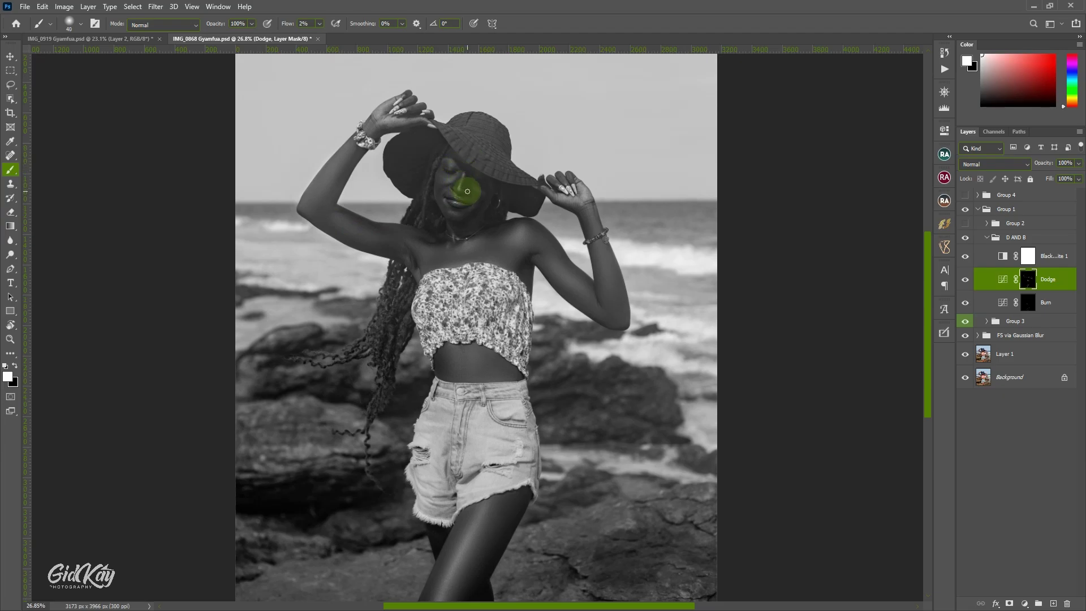
pyautogui.scroll(5, 467, 192)
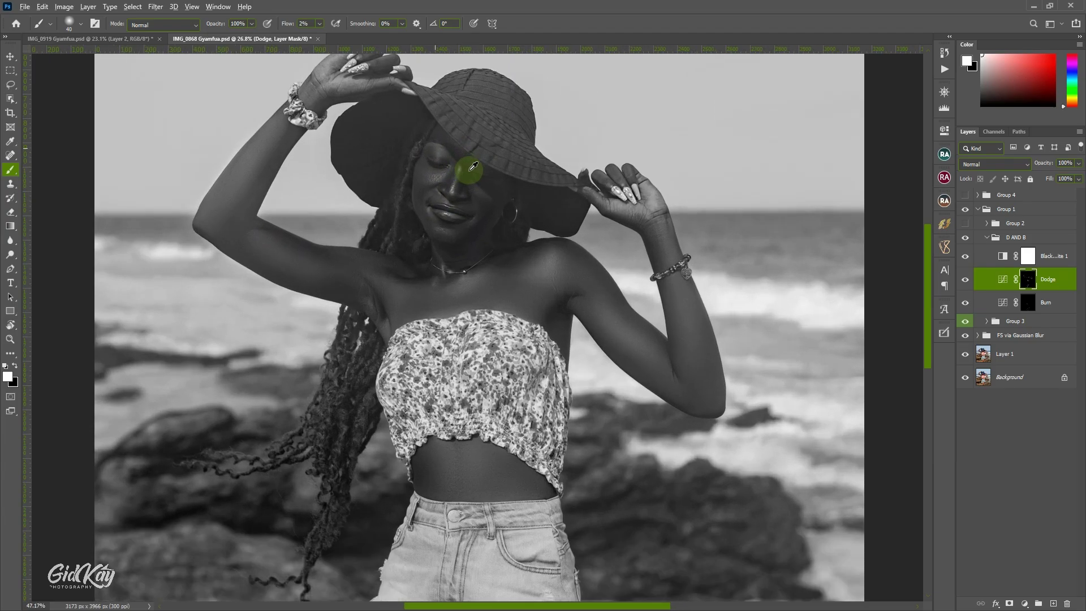
pyautogui.scroll(1, 463, 188)
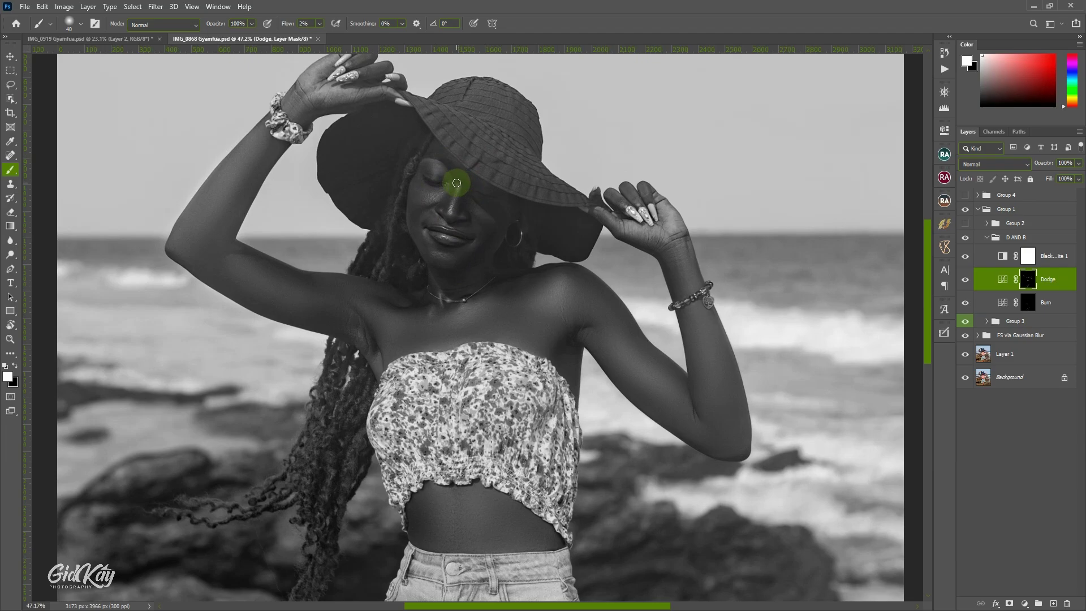
pyautogui.scroll(2, 457, 187)
pyautogui.press('[')
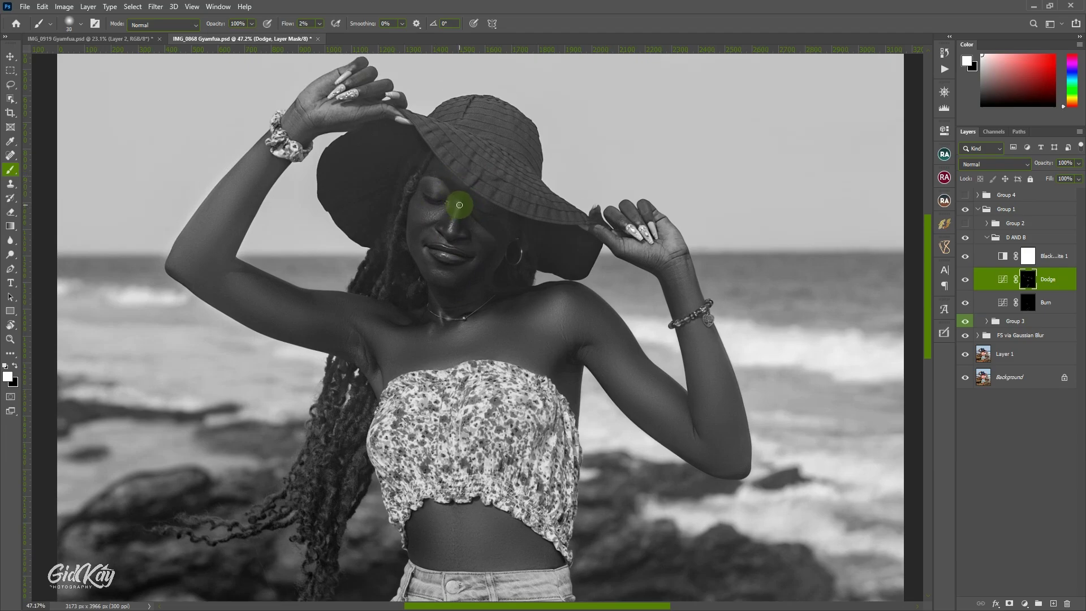
pyautogui.moveTo(460, 204)
pyautogui.mouseDown()
pyautogui.moveTo(451, 223)
pyautogui.moveTo(457, 210)
pyautogui.mouseUp()
# Step: Paint white on the Dodge mask over the lit cheek and eyelid area and down beside the nose
pyautogui.moveTo(429, 213)
pyautogui.mouseDown()
pyautogui.moveTo(451, 211)
pyautogui.moveTo(413, 213)
pyautogui.moveTo(448, 206)
pyautogui.moveTo(439, 191)
pyautogui.mouseUp()
pyautogui.press(']')
pyautogui.moveTo(436, 194)
pyautogui.mouseDown()
pyautogui.moveTo(436, 177)
pyautogui.moveTo(458, 228)
pyautogui.mouseUp()
# Step: Paint white on the Dodge mask over the highlight on the lips
pyautogui.press(']')
pyautogui.scroll(-1, 441, 242)
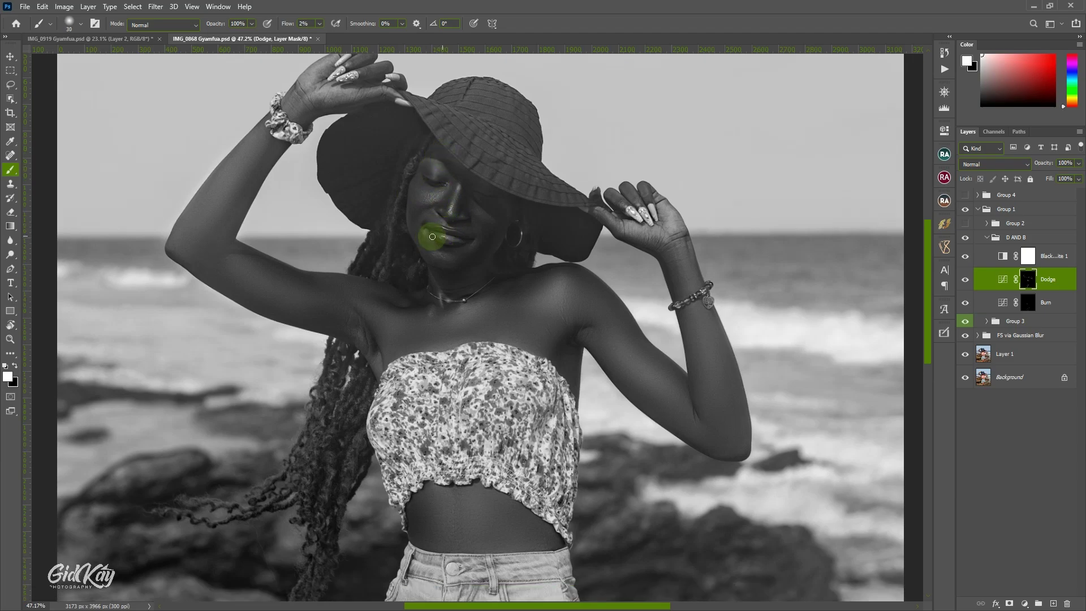
pyautogui.press(']')
pyautogui.moveTo(441, 235); pyautogui.dragTo(447, 239)
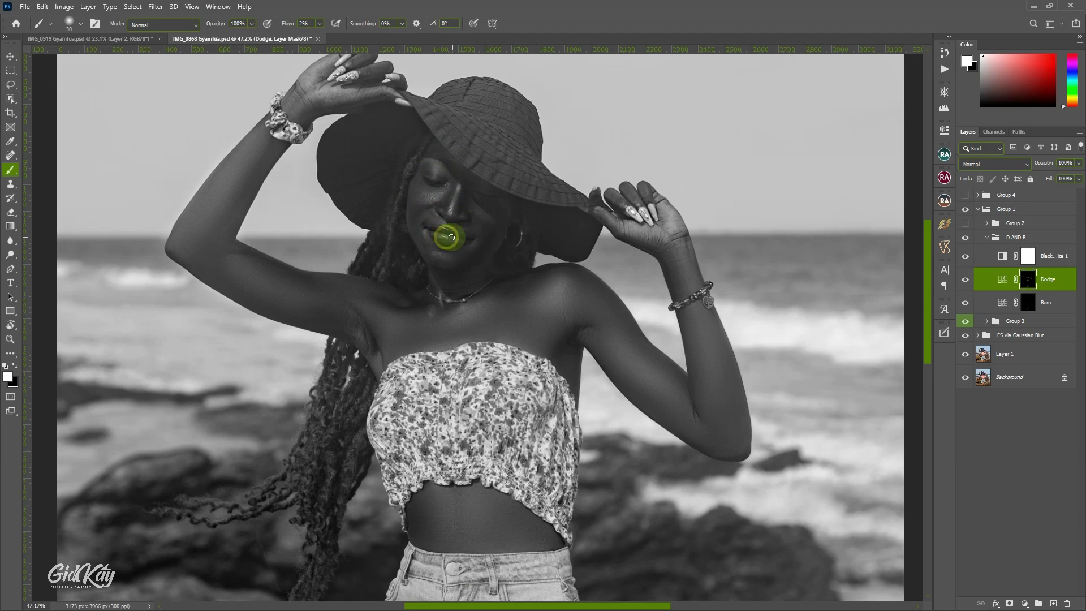
# Step: Paint white on the Dodge mask from the base of the neck along the left collarbone, starting with a 20 px brush
pyautogui.press('[')
pyautogui.press('[')
pyautogui.scroll(-2, 447, 257)
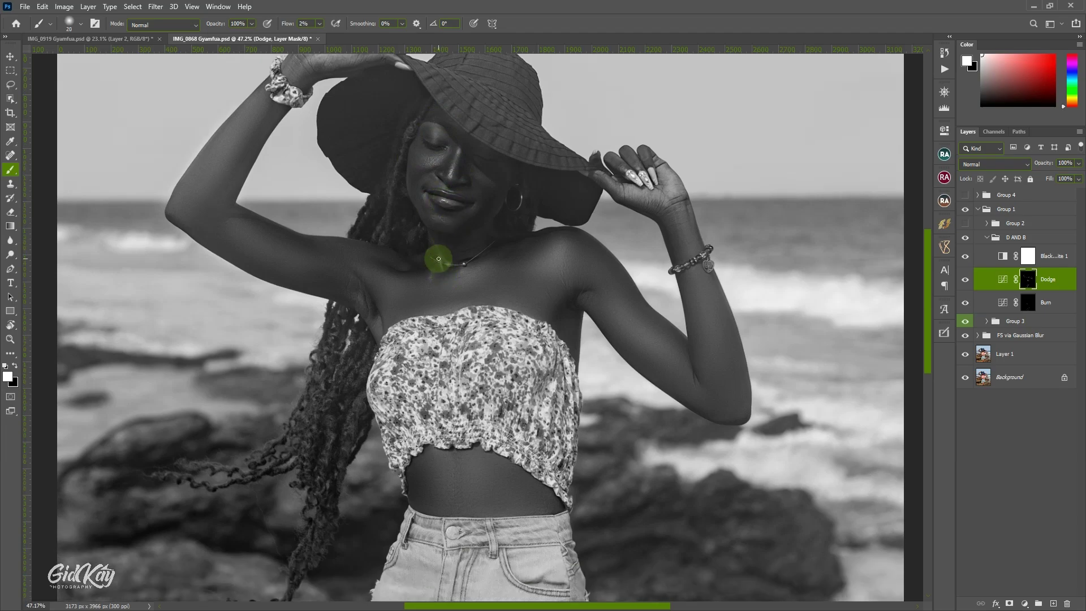
pyautogui.moveTo(439, 258)
pyautogui.mouseDown()
pyautogui.moveTo(439, 248)
pyautogui.moveTo(458, 272)
pyautogui.moveTo(451, 281)
pyautogui.moveTo(487, 266)
pyautogui.moveTo(559, 292)
pyautogui.moveTo(378, 281)
pyautogui.moveTo(413, 288)
pyautogui.mouseUp()
pyautogui.press(']')
pyautogui.press(']')
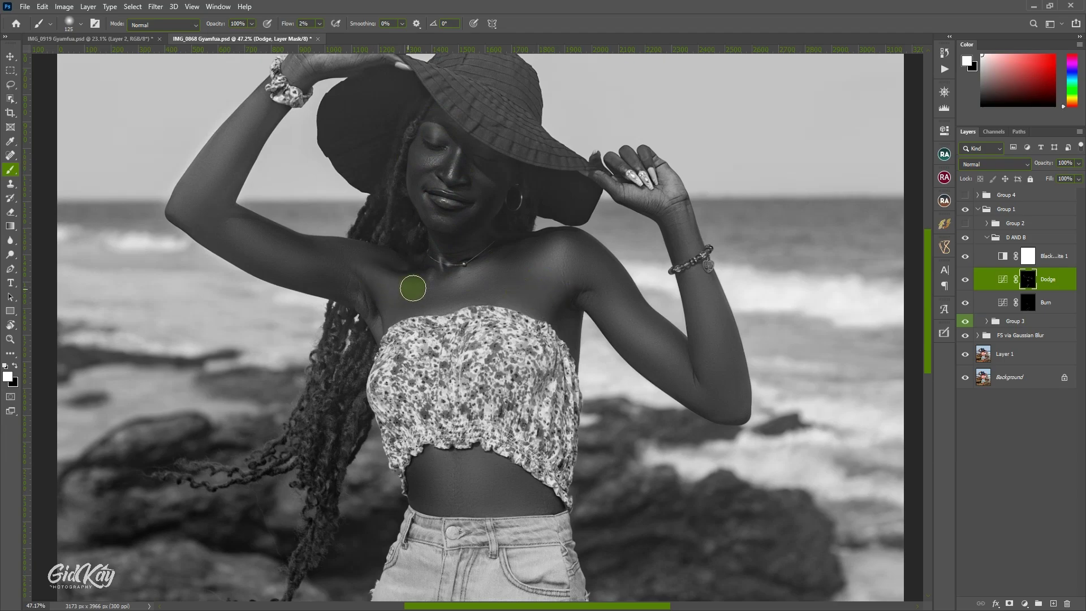
# Step: Paint white on the Burn mask over the shadows from the right arm's inner elbow across to the neck, varying the brush size
pyautogui.click(1027, 303)
pyautogui.scroll(-3, 688, 253)
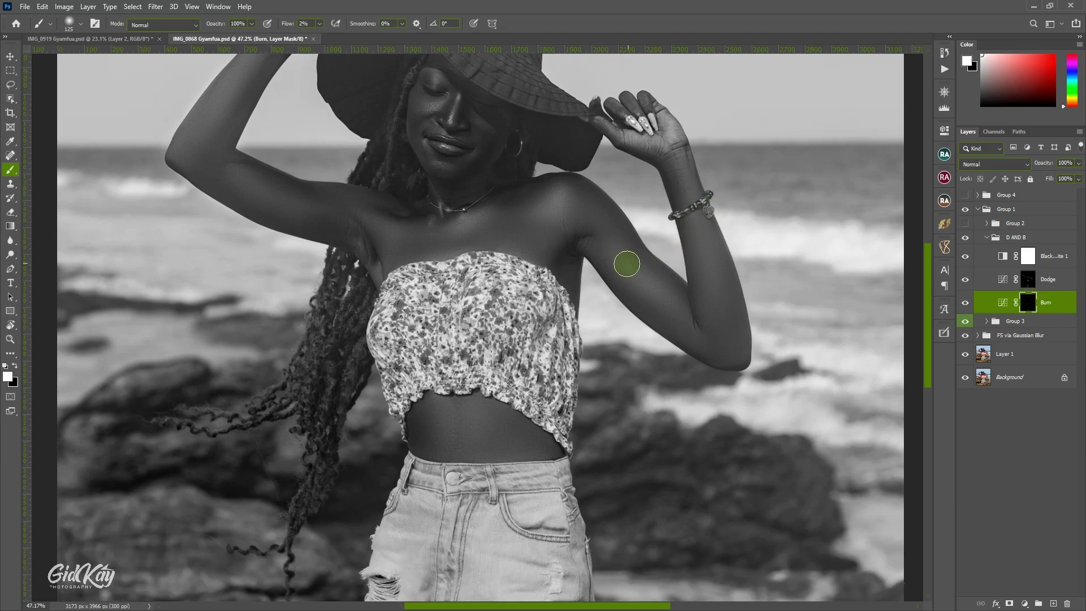
pyautogui.press('[')
pyautogui.press('[')
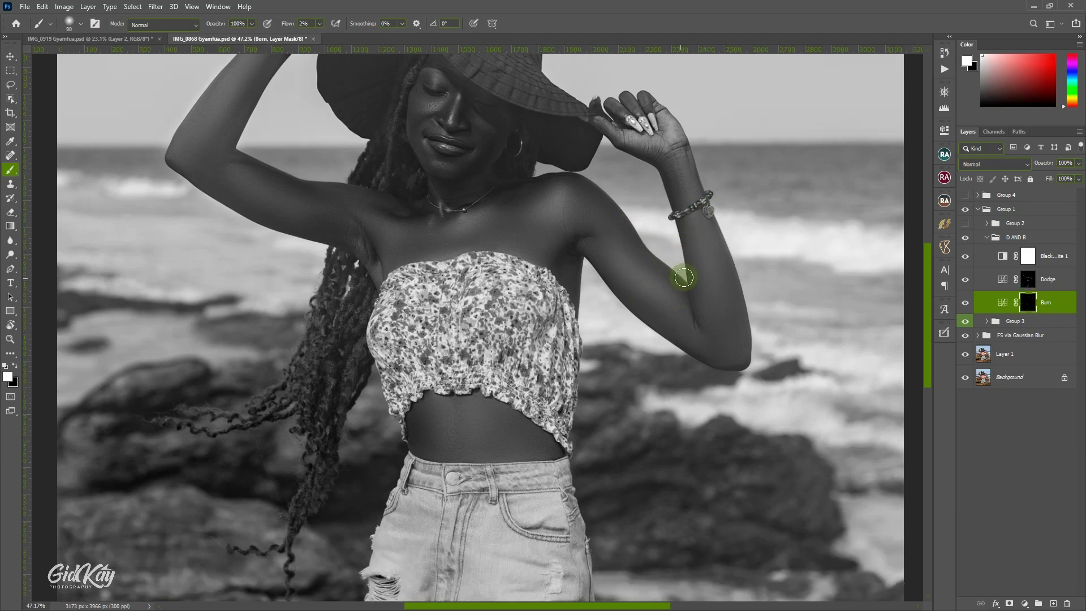
pyautogui.moveTo(684, 277)
pyautogui.mouseDown()
pyautogui.moveTo(709, 312)
pyautogui.moveTo(697, 249)
pyautogui.moveTo(623, 291)
pyautogui.moveTo(591, 246)
pyautogui.moveTo(688, 327)
pyautogui.moveTo(592, 254)
pyautogui.moveTo(647, 304)
pyautogui.moveTo(599, 256)
pyautogui.moveTo(645, 248)
pyautogui.moveTo(619, 220)
pyautogui.moveTo(694, 297)
pyautogui.moveTo(586, 186)
pyautogui.moveTo(637, 237)
pyautogui.moveTo(677, 244)
pyautogui.moveTo(666, 166)
pyautogui.moveTo(689, 221)
pyautogui.moveTo(670, 183)
pyautogui.moveTo(704, 322)
pyautogui.moveTo(672, 185)
pyautogui.moveTo(693, 232)
pyautogui.moveTo(715, 227)
pyautogui.moveTo(690, 150)
pyautogui.moveTo(749, 344)
pyautogui.moveTo(744, 307)
pyautogui.moveTo(746, 358)
pyautogui.moveTo(683, 335)
pyautogui.moveTo(715, 359)
pyautogui.moveTo(517, 220)
pyautogui.moveTo(560, 249)
pyautogui.moveTo(577, 225)
pyautogui.moveTo(584, 253)
pyautogui.moveTo(574, 258)
pyautogui.moveTo(572, 209)
pyautogui.moveTo(553, 181)
pyautogui.moveTo(604, 204)
pyautogui.moveTo(543, 175)
pyautogui.moveTo(454, 215)
pyautogui.mouseUp()
pyautogui.press(']')
pyautogui.press(']')
pyautogui.press(']')
pyautogui.press(']')
pyautogui.press('[')
pyautogui.press('[')
pyautogui.press('[')
pyautogui.press('[')
pyautogui.press(']')
pyautogui.press(']')
pyautogui.press('[')
pyautogui.press(']')
pyautogui.press(']')
pyautogui.press(']')
pyautogui.press(']')
pyautogui.press('[')
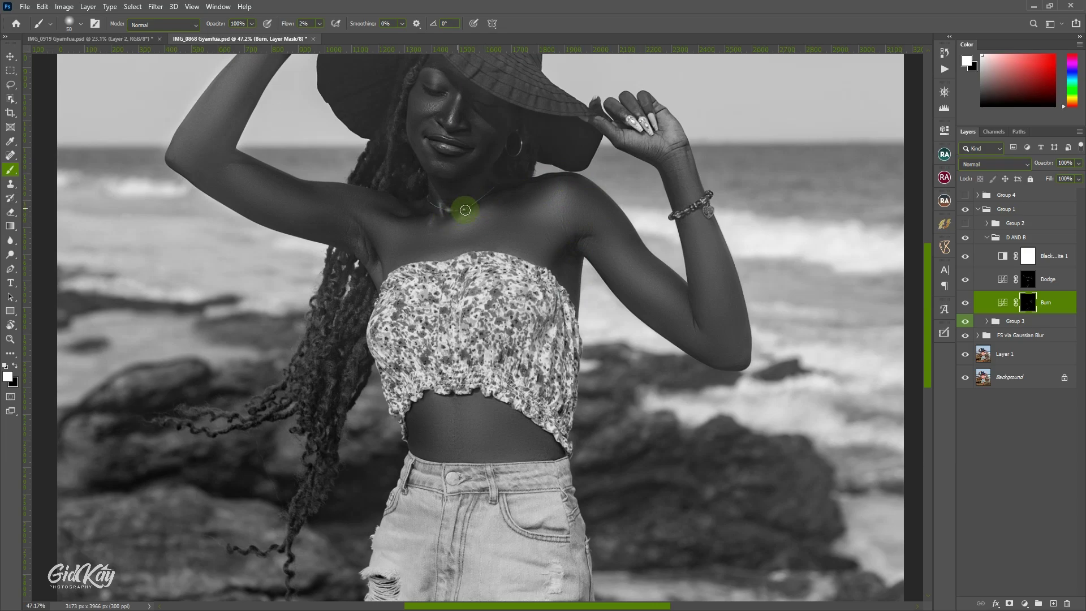
# Step: Paint white on the Burn mask along the left armpit crease down to the top's edge, using 50 and 70 px brushes
pyautogui.press(']')
pyautogui.press(']')
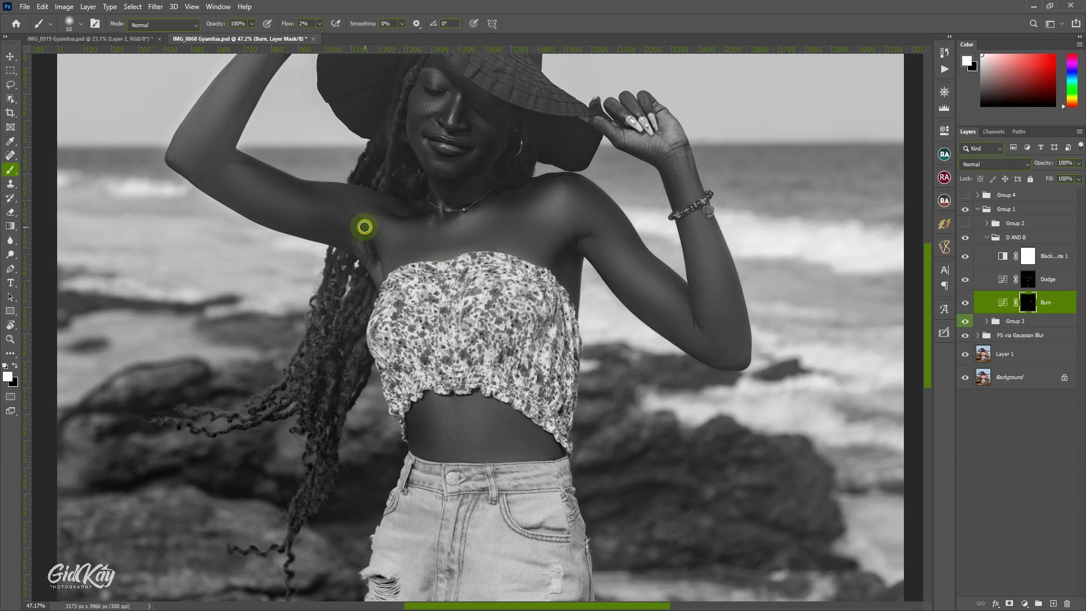
pyautogui.moveTo(364, 227); pyautogui.dragTo(387, 265)
pyautogui.press(']')
pyautogui.press(']')
pyautogui.moveTo(365, 228); pyautogui.dragTo(389, 265)
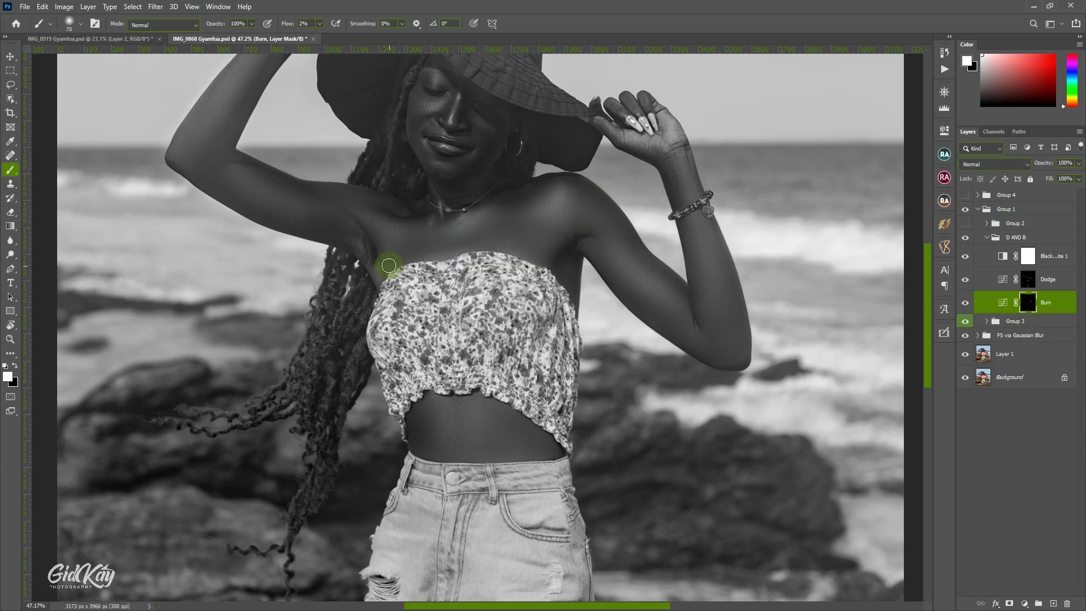
# Step: Paint white on the Burn mask over the shoulder and down to the elbow of the scrunchie arm, using brushes up to about 100 px
pyautogui.moveTo(380, 209); pyautogui.dragTo(426, 218)
pyautogui.press(']')
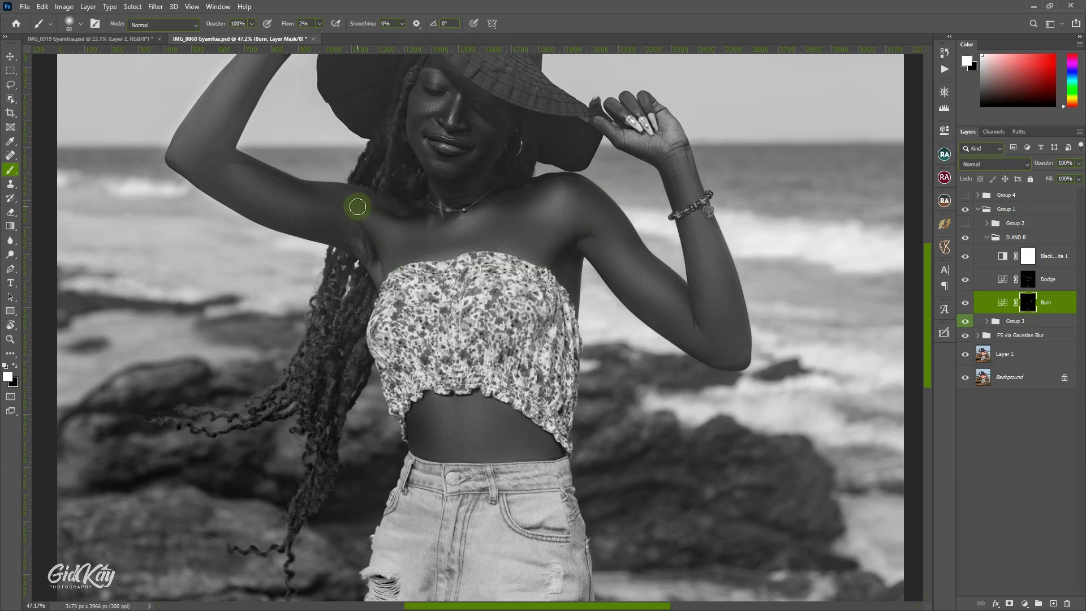
pyautogui.scroll(-1, 317, 187)
pyautogui.press(']')
pyautogui.press(']')
pyautogui.moveTo(236, 122)
pyautogui.mouseDown()
pyautogui.moveTo(335, 160)
pyautogui.moveTo(204, 137)
pyautogui.moveTo(267, 182)
pyautogui.moveTo(345, 194)
pyautogui.moveTo(230, 156)
pyautogui.moveTo(199, 178)
pyautogui.moveTo(227, 199)
pyautogui.moveTo(206, 175)
pyautogui.mouseUp()
pyautogui.press(']')
pyautogui.scroll(2, 226, 159)
pyautogui.press('[')
pyautogui.press('[')
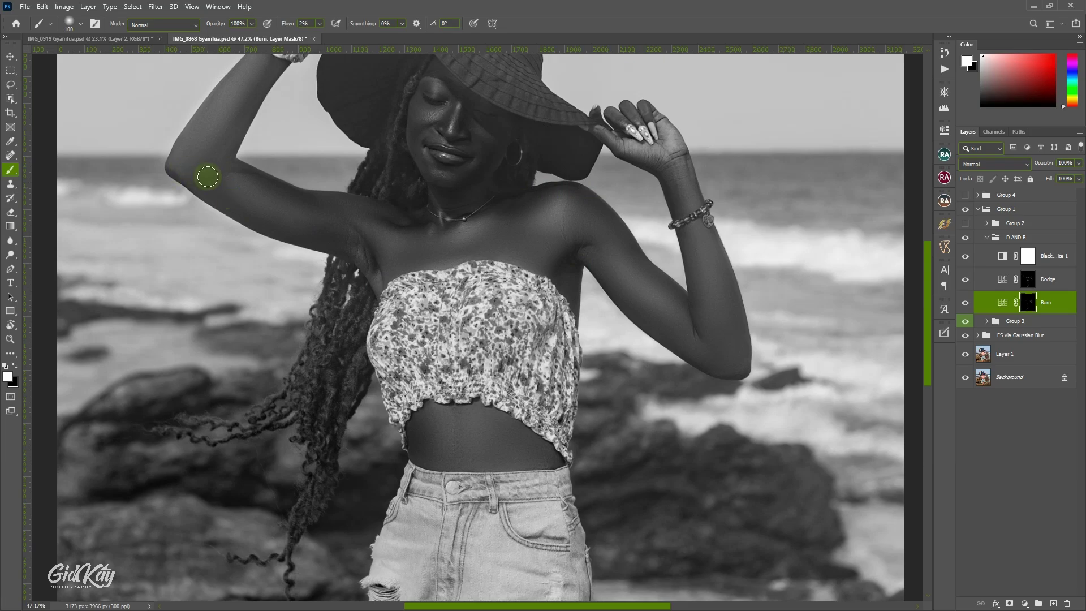
# Step: Paint white on the Burn mask over the shadows of both wrists and hands, reducing the brush from 100 to 60 px
pyautogui.scroll(3, 240, 138)
pyautogui.press('[')
pyautogui.press('[')
pyautogui.press('[')
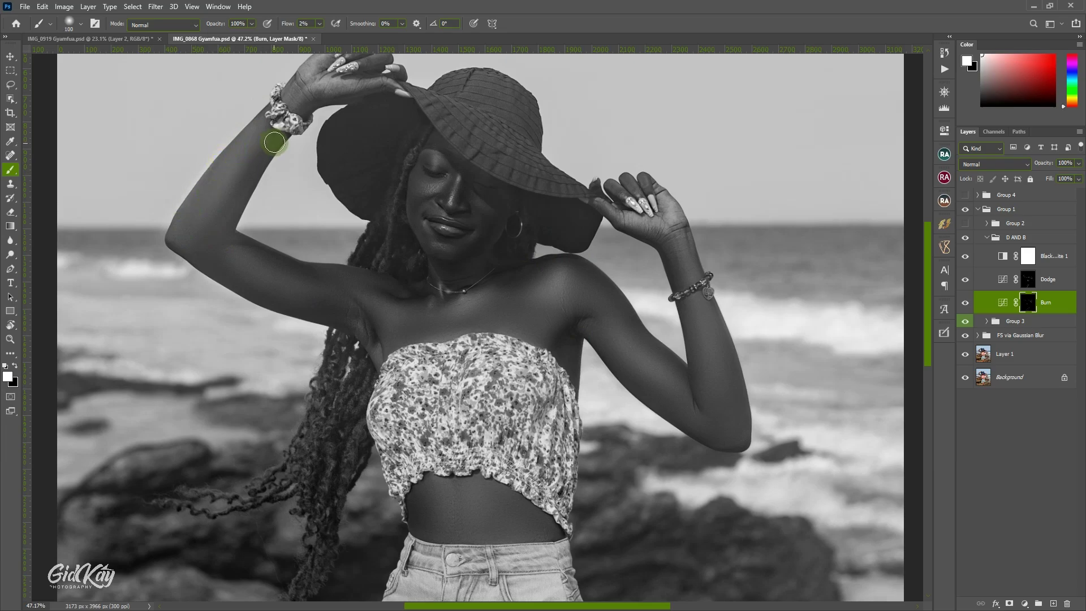
pyautogui.scroll(1, 305, 121)
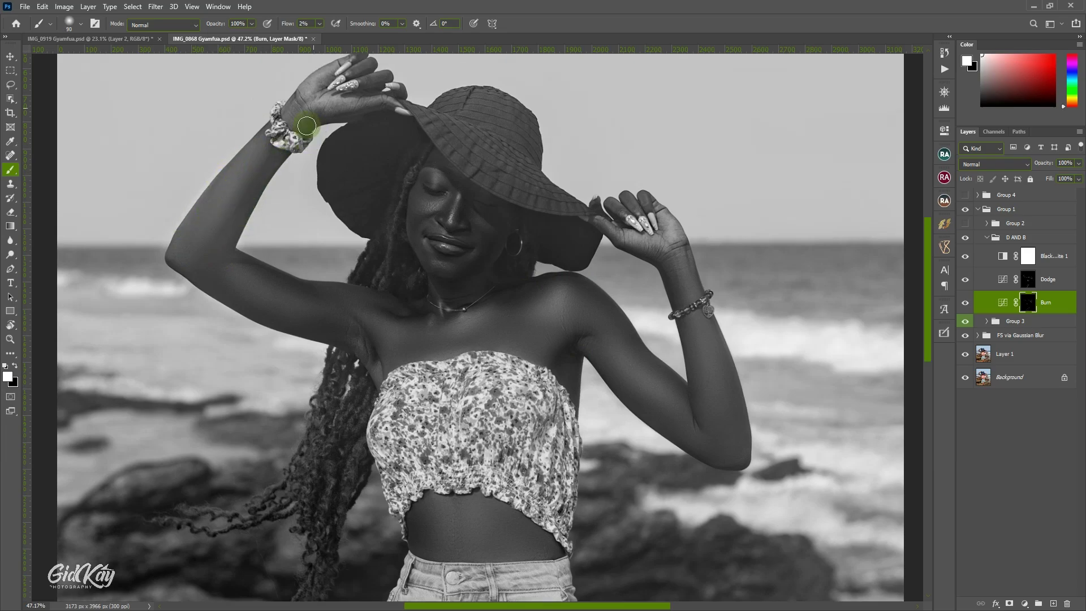
pyautogui.press('[')
pyautogui.press('[')
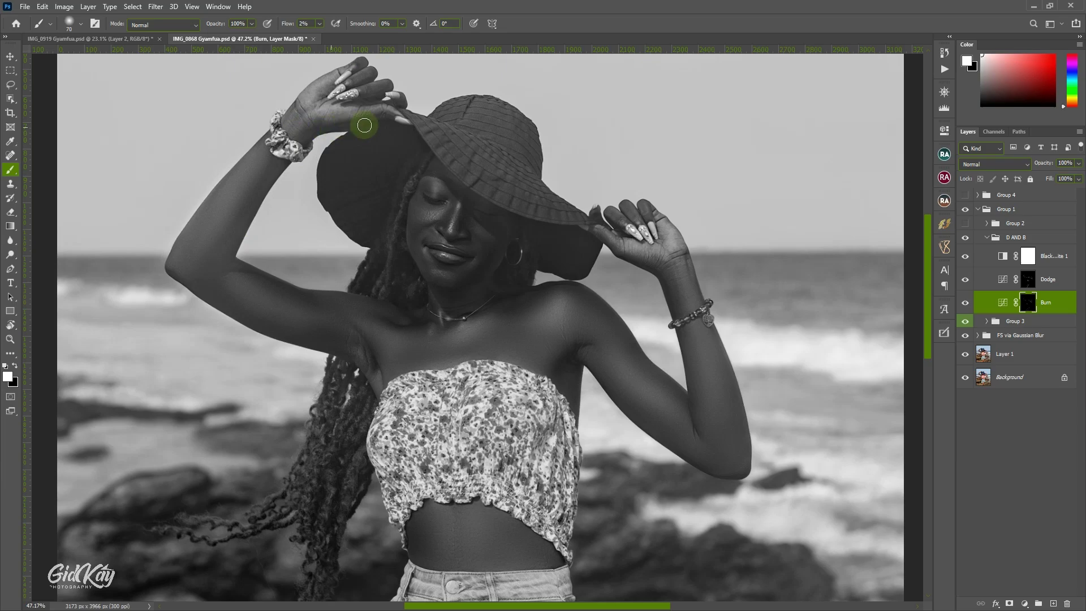
pyautogui.press('[')
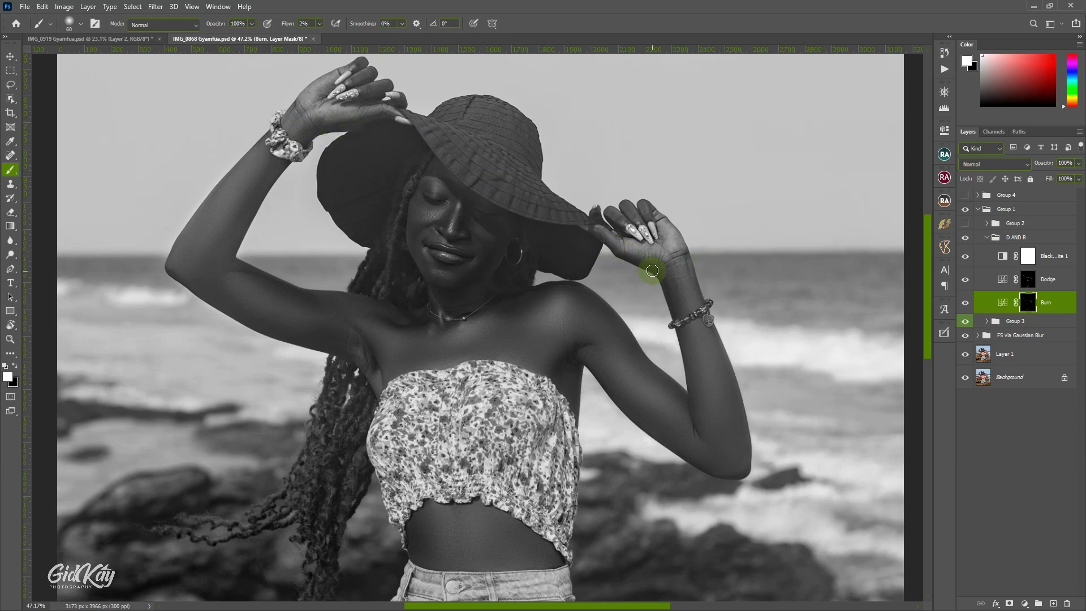
pyautogui.press(']')
pyautogui.press(']')
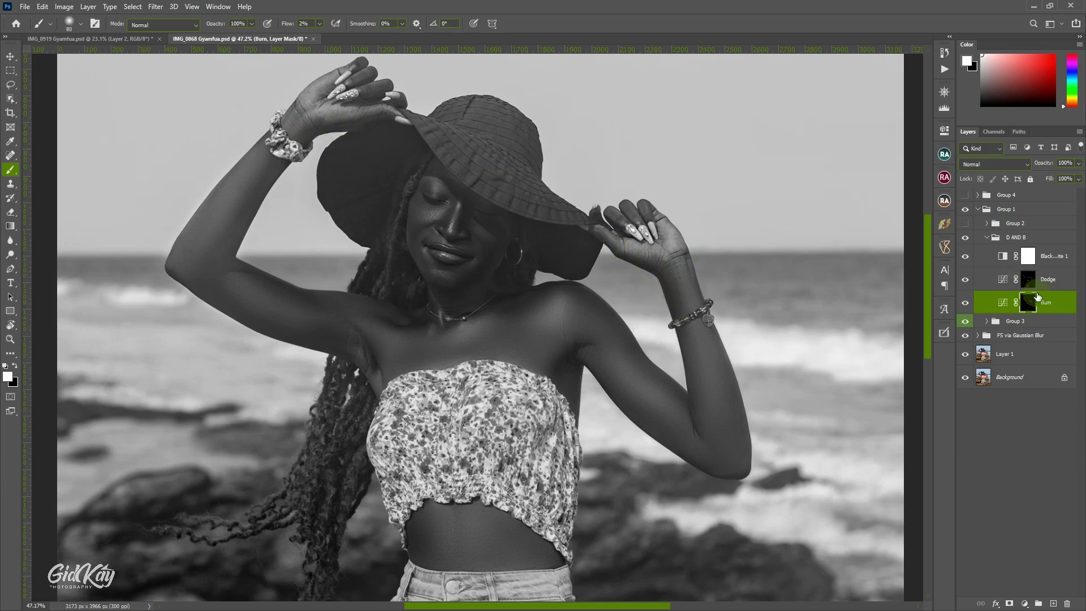
# Step: Paint white on the Dodge mask over the highlights of the hand on the bracelet arm, starting with a 60 px brush
pyautogui.hotkey('alt', ']')
pyautogui.scroll(2, 634, 286)
pyautogui.press('[')
pyautogui.press('[')
pyautogui.press('[')
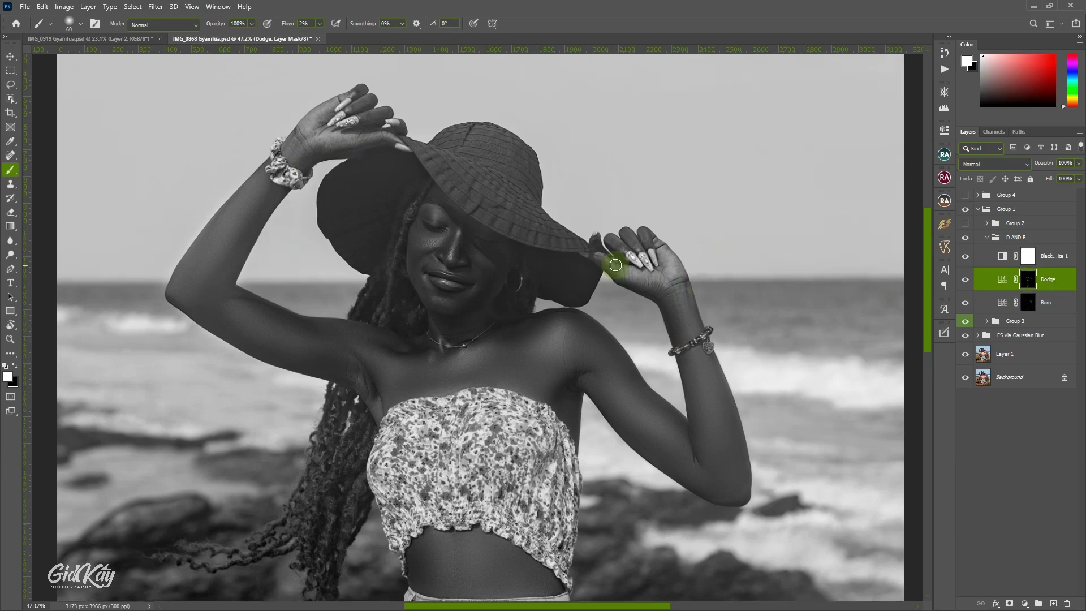
pyautogui.moveTo(616, 265)
pyautogui.mouseDown()
pyautogui.moveTo(600, 255)
pyautogui.moveTo(630, 276)
pyautogui.moveTo(620, 272)
pyautogui.mouseUp()
pyautogui.press(']')
pyautogui.press(']')
# Step: Paint white on the Dodge mask along the hand above the scrunchie, from the wrist to the fingers, with a smaller brush
pyautogui.press('[')
pyautogui.press('[')
pyautogui.press('[')
pyautogui.moveTo(289, 145)
pyautogui.mouseDown()
pyautogui.moveTo(399, 141)
pyautogui.moveTo(374, 137)
pyautogui.moveTo(379, 105)
pyautogui.moveTo(357, 117)
pyautogui.moveTo(378, 112)
pyautogui.moveTo(370, 101)
pyautogui.moveTo(345, 113)
pyautogui.moveTo(346, 102)
pyautogui.moveTo(327, 106)
pyautogui.moveTo(336, 101)
pyautogui.moveTo(308, 125)
pyautogui.moveTo(333, 108)
pyautogui.moveTo(367, 112)
pyautogui.mouseUp()
pyautogui.press(']')
# Step: Paint white on the Dodge mask across the lower face from the mouth to the jaw, varying the brush size
pyautogui.scroll(-2, 476, 237)
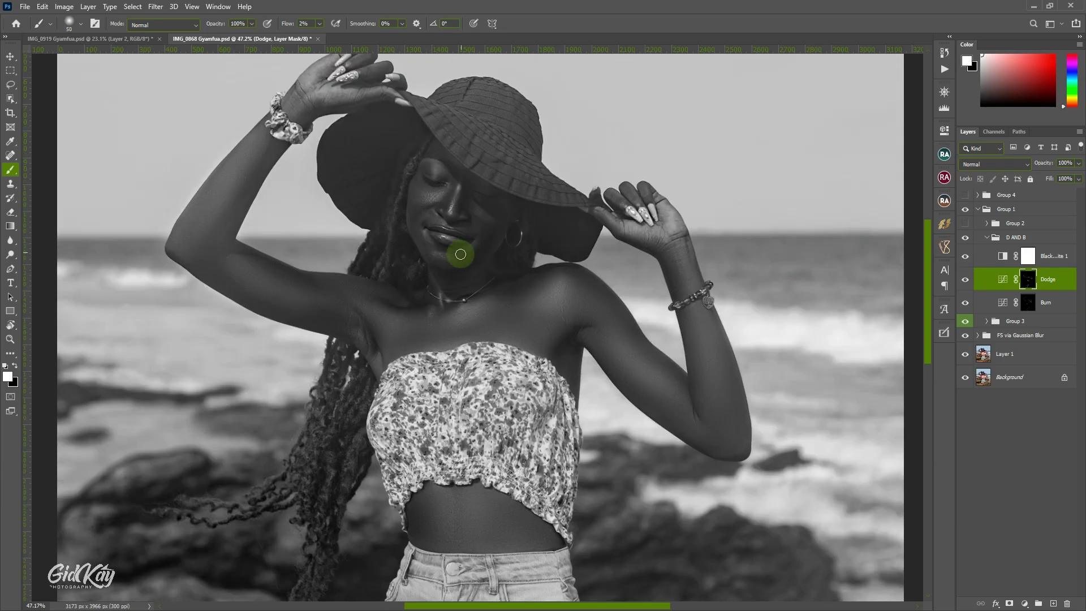
pyautogui.press('[')
pyautogui.moveTo(424, 230)
pyautogui.mouseDown()
pyautogui.moveTo(445, 257)
pyautogui.moveTo(425, 250)
pyautogui.moveTo(455, 256)
pyautogui.moveTo(481, 239)
pyautogui.moveTo(473, 203)
pyautogui.moveTo(503, 237)
pyautogui.moveTo(510, 260)
pyautogui.mouseUp()
pyautogui.press(']')
pyautogui.press(']')
pyautogui.click(478, 241)
pyautogui.press(']')
pyautogui.press(']')
# Step: Paint white on the Dodge mask over the upper thigh just below the shorts' hem with a 250 px brush
pyautogui.scroll(-1, 512, 257)
pyautogui.scroll(-5, 514, 256)
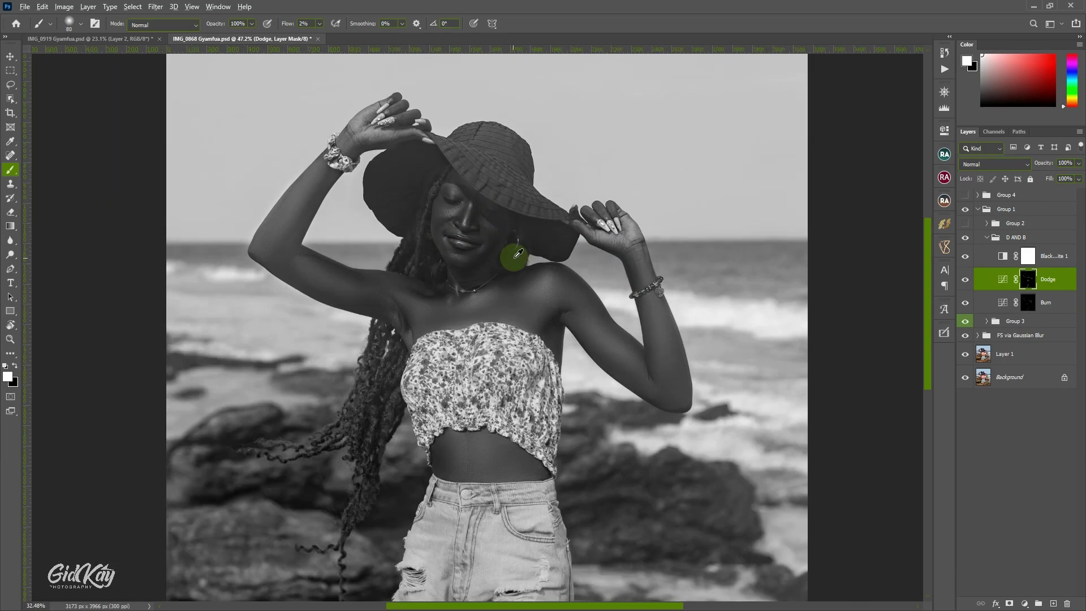
pyautogui.scroll(1, 558, 299)
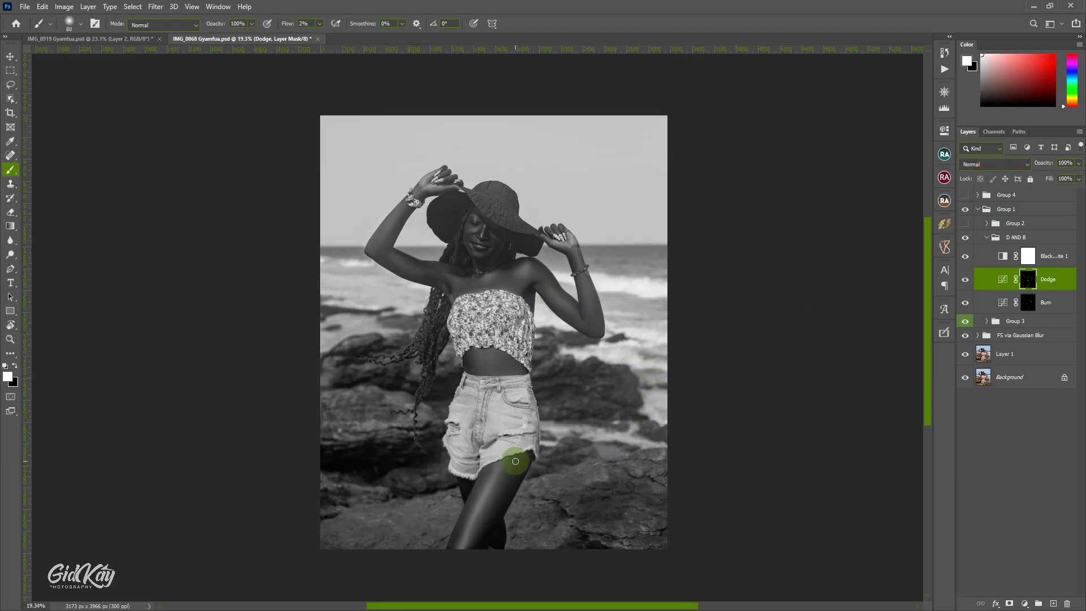
pyautogui.press('[')
pyautogui.press(']')
pyautogui.press(']')
pyautogui.press(']')
pyautogui.press(']')
pyautogui.press(']')
pyautogui.press(']')
pyautogui.moveTo(519, 460)
pyautogui.mouseDown()
pyautogui.moveTo(524, 451)
pyautogui.moveTo(521, 462)
pyautogui.mouseUp()
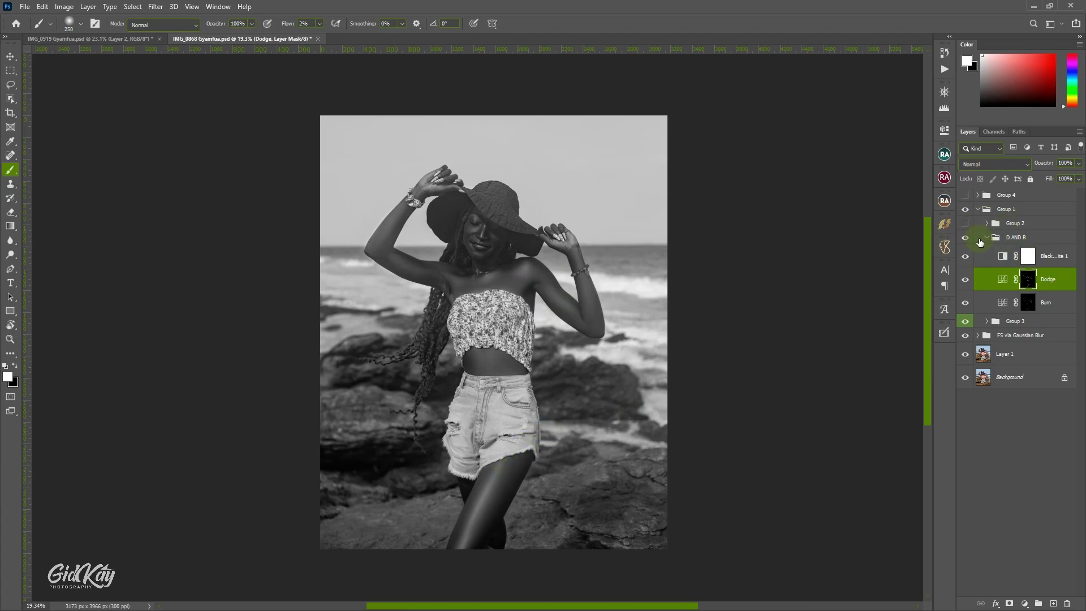
# Step: Hide the Black & White 1 layer and compare the photo with and without the D AND B group in the Navigator
pyautogui.click(965, 258)
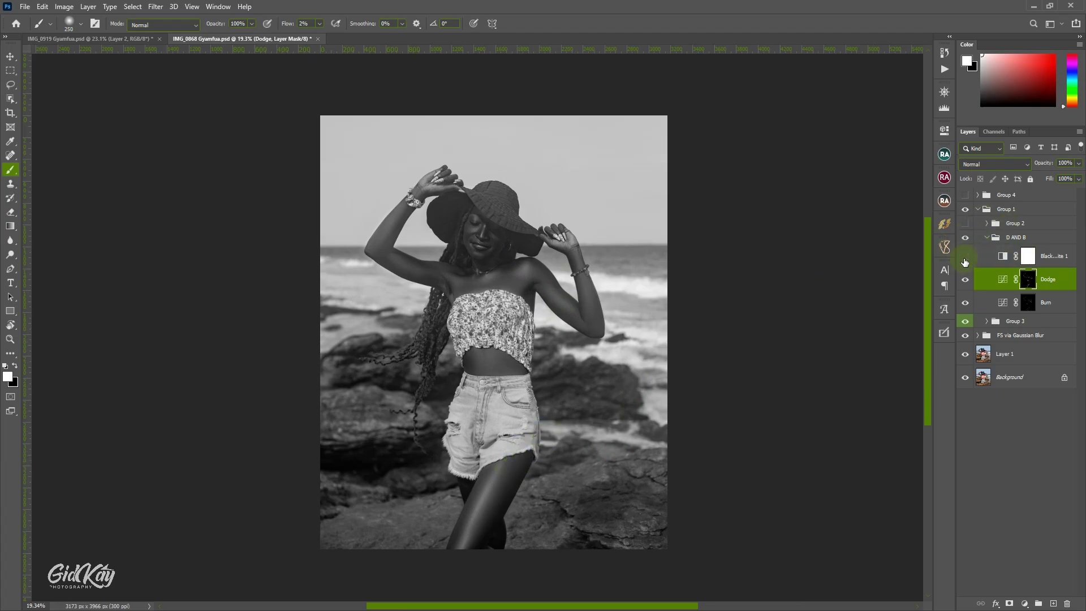
pyautogui.click(945, 92)
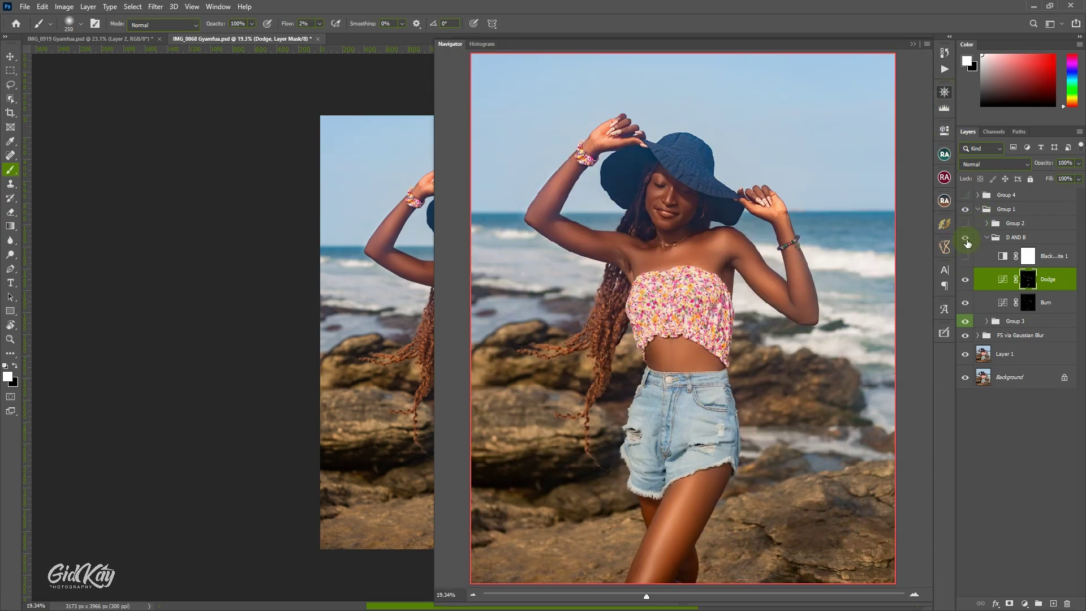
pyautogui.click(966, 239)
pyautogui.click(966, 238)
pyautogui.click(966, 239)
pyautogui.click(966, 238)
pyautogui.click(913, 44)
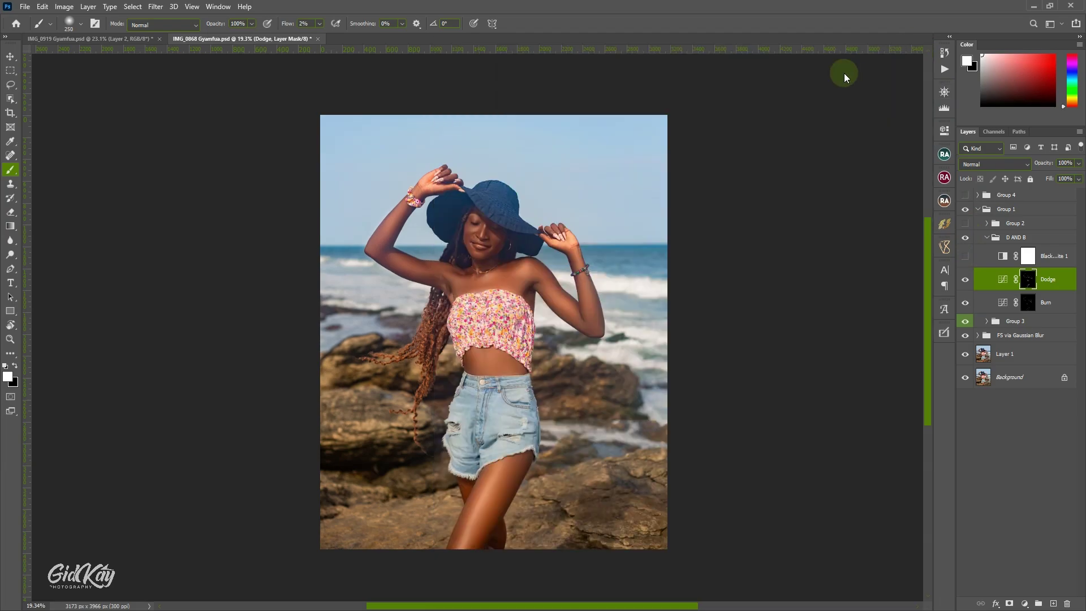
# Step: Compare the photo with and without the D AND B group, and check the Dodge and Burn layers separately
pyautogui.scroll(3, 581, 243)
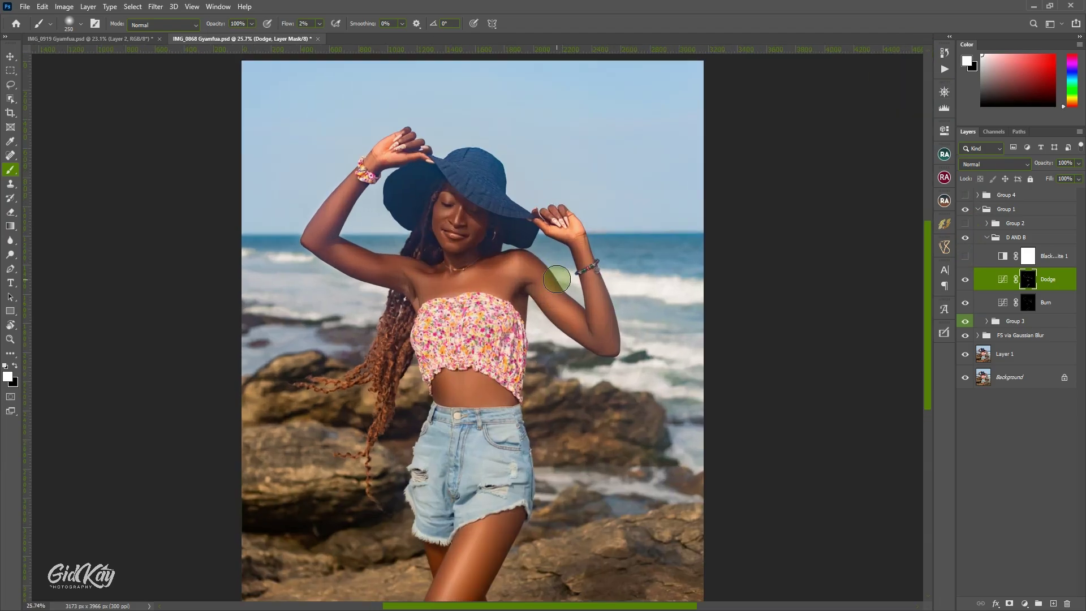
pyautogui.scroll(-1, 557, 278)
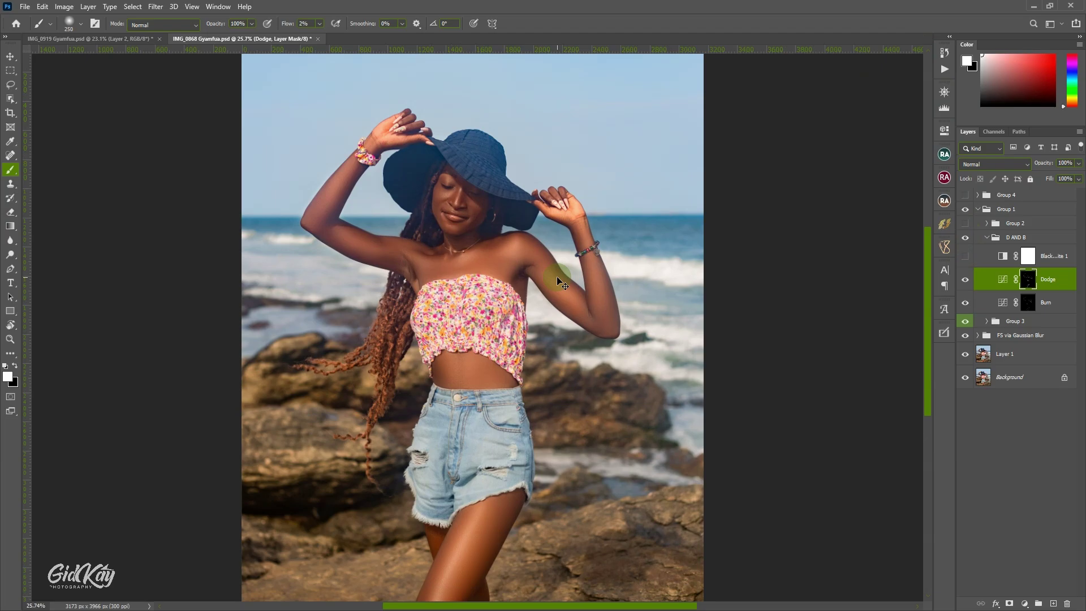
pyautogui.scroll(-1, 562, 281)
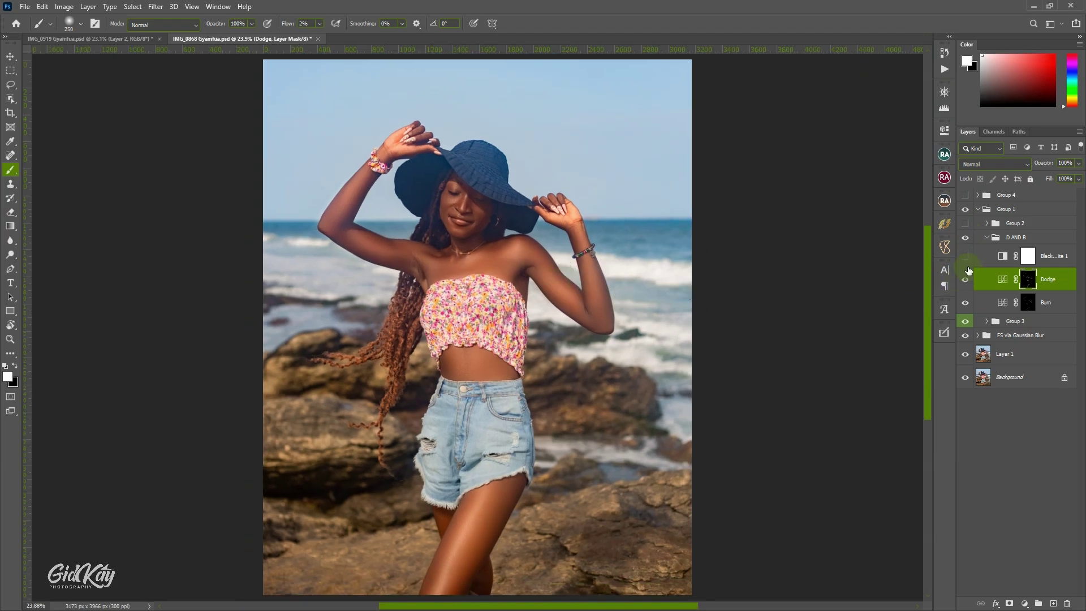
pyautogui.click(966, 238)
pyautogui.click(967, 238)
pyautogui.click(966, 280)
pyautogui.click(966, 280)
pyautogui.click(966, 280)
pyautogui.click(966, 303)
# Step: Collapse the D AND B group and compare the photo with the group hidden and shown
pyautogui.click(988, 240)
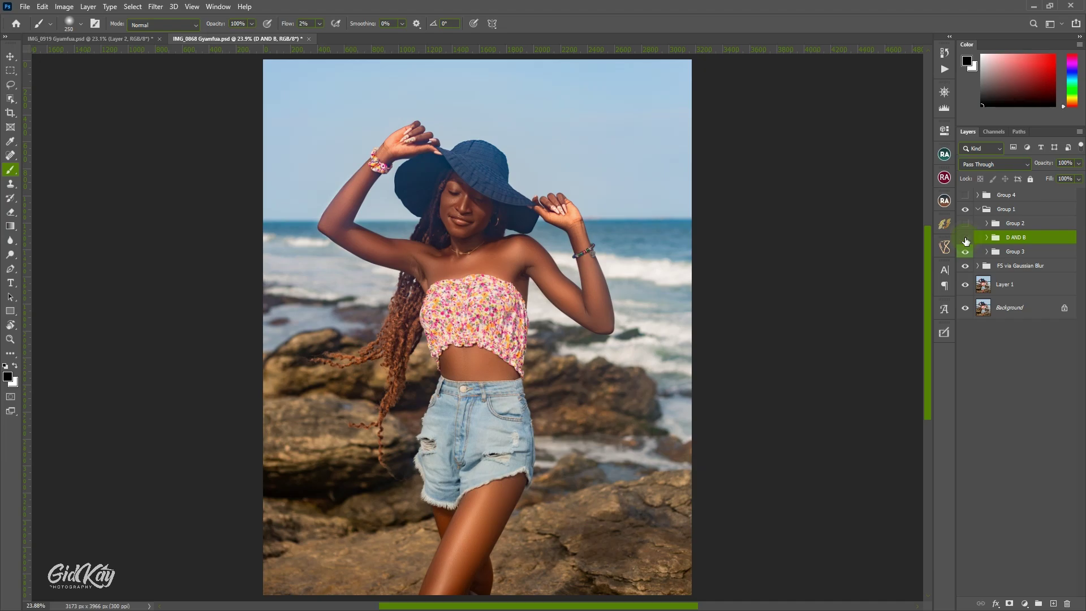
pyautogui.click(966, 241)
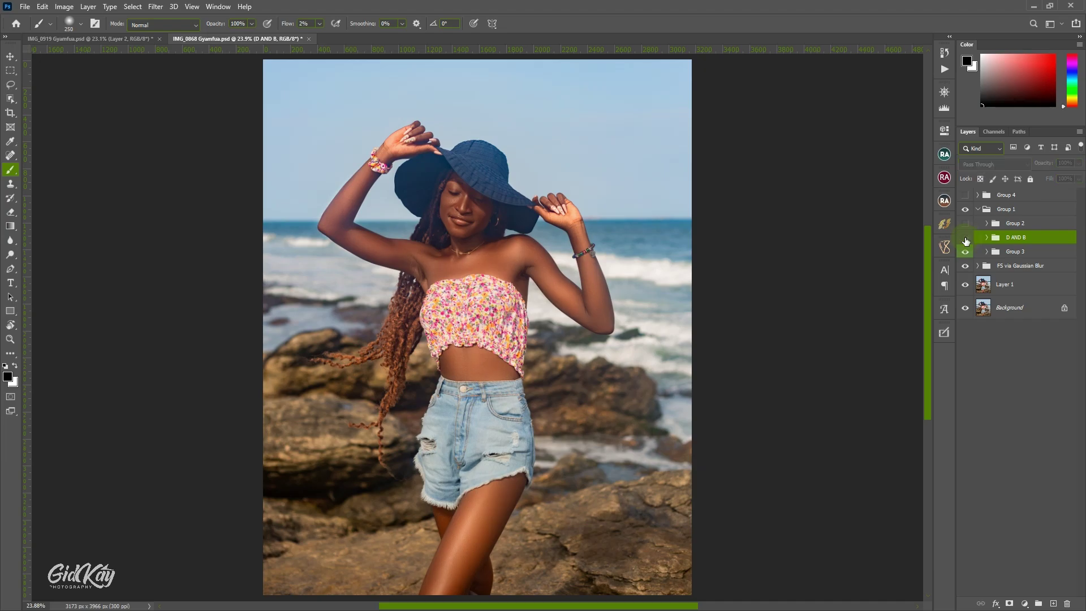
pyautogui.click(966, 241)
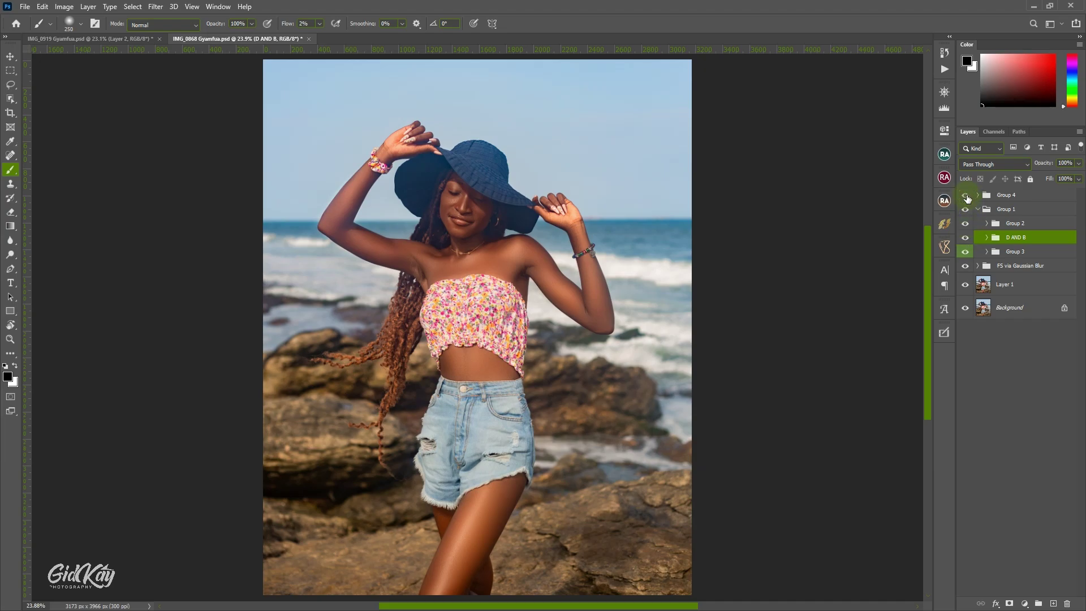
# Step: Show Group 2 and Group 4, compare the graded photo with and without the D AND B group, and open the Navigator preview
pyautogui.click(966, 196)
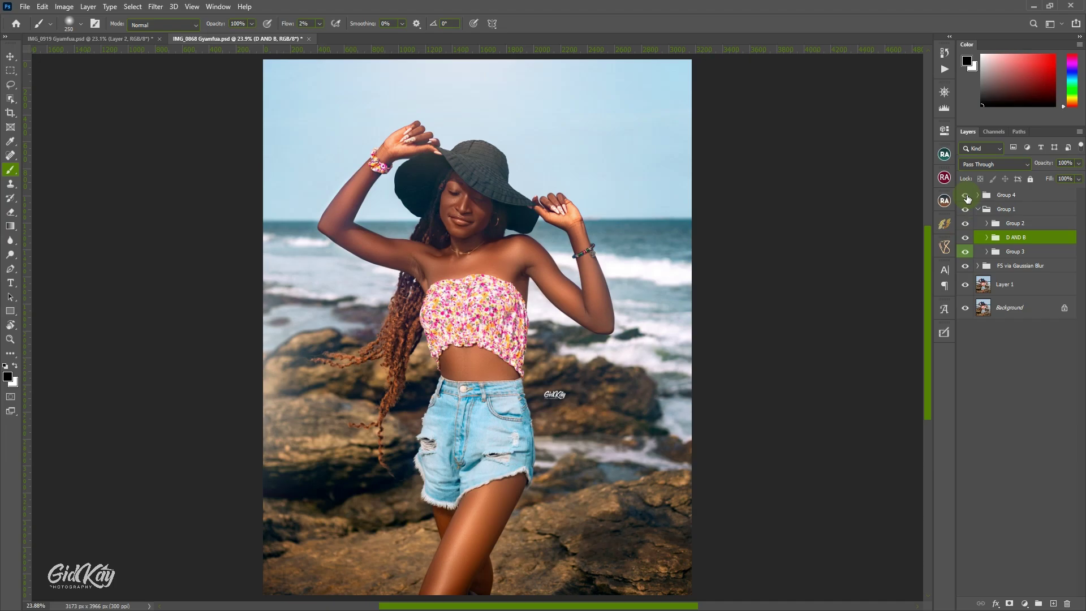
pyautogui.click(964, 238)
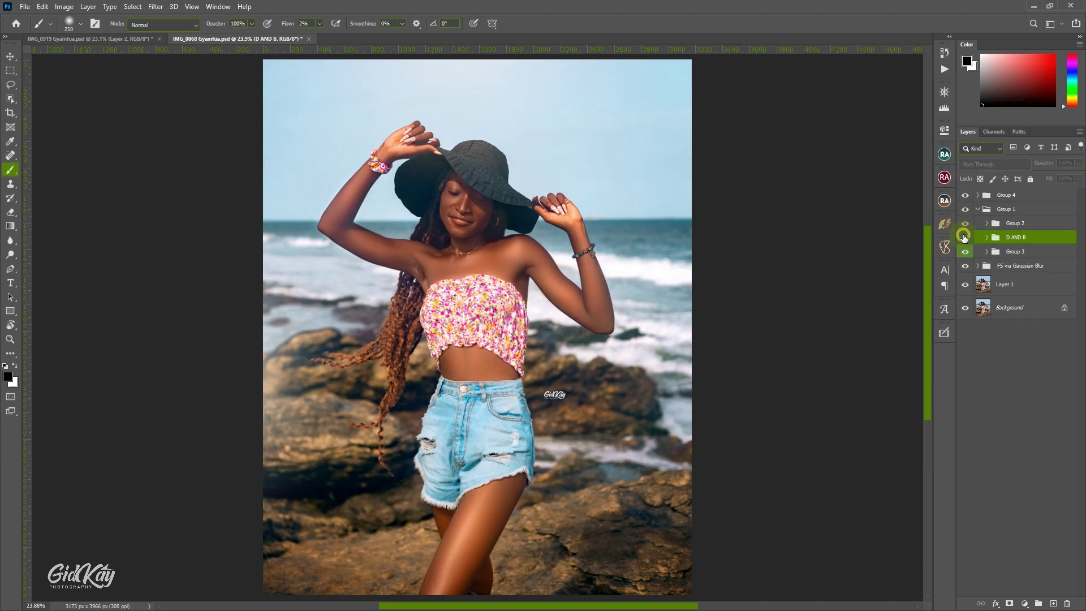
pyautogui.click(965, 237)
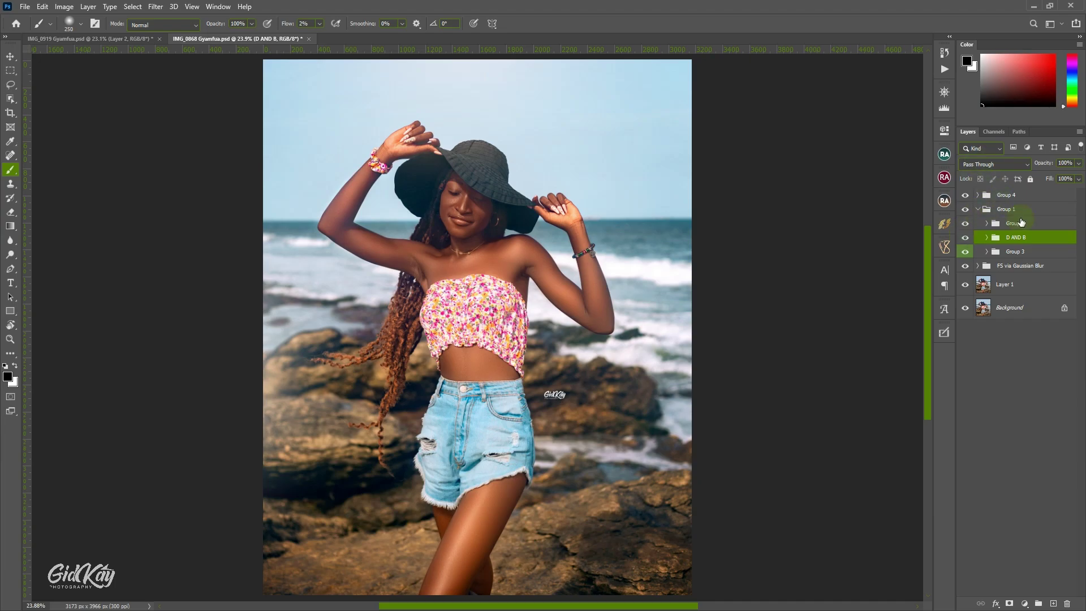
pyautogui.click(945, 92)
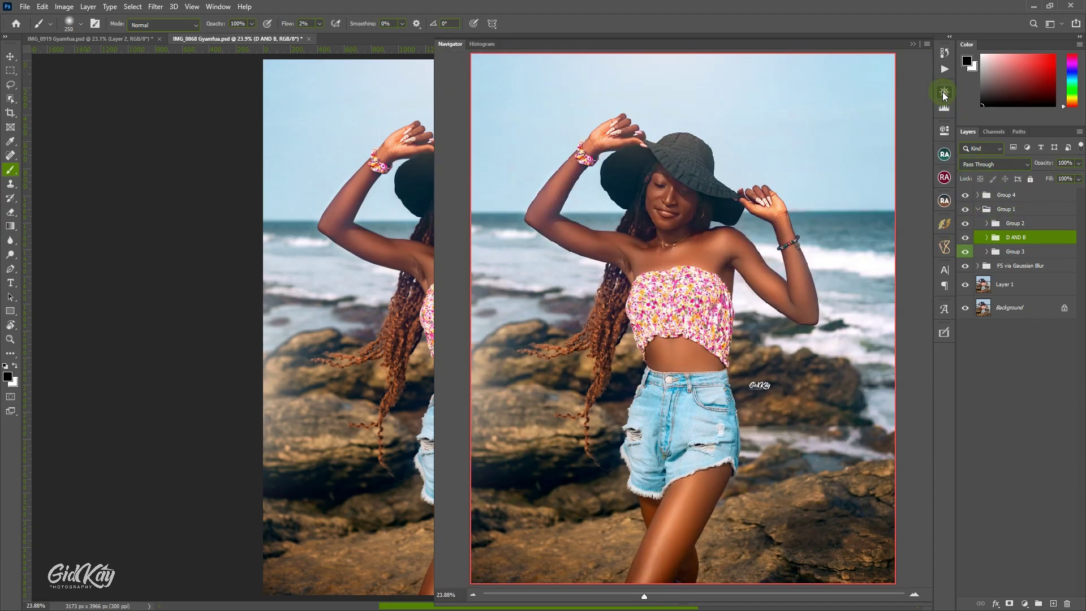